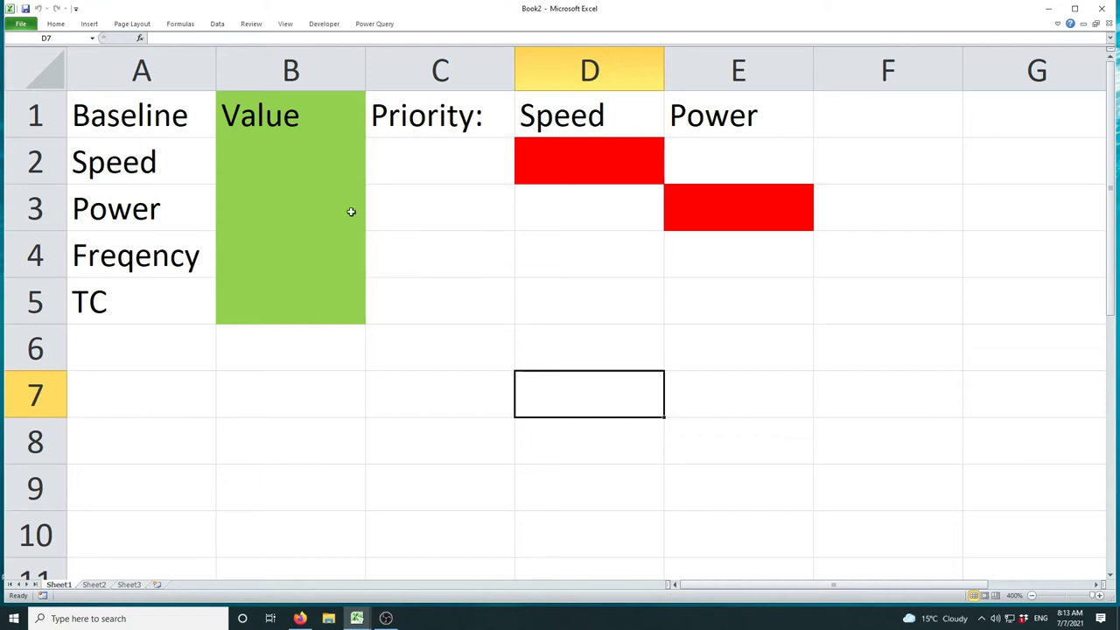
Enter the baseline values 550, 35, 40 and 160 in B2:B5 for Speed, Power, Frequency and TC
{"action": "left_click", "coordinate": [282, 163]}
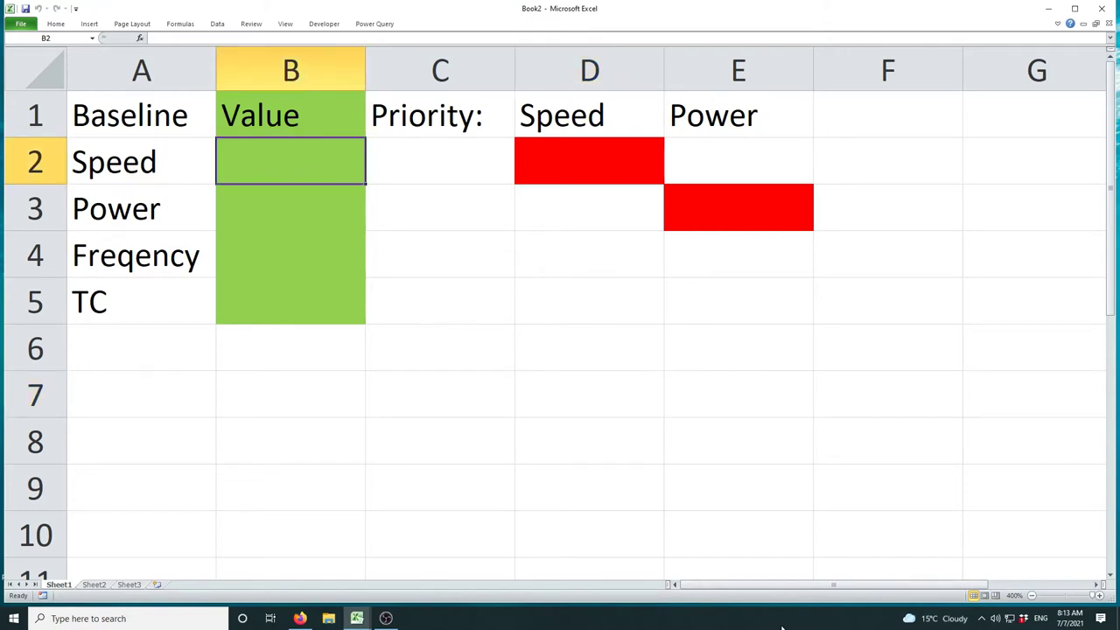
{"action": "type", "text": "550"}
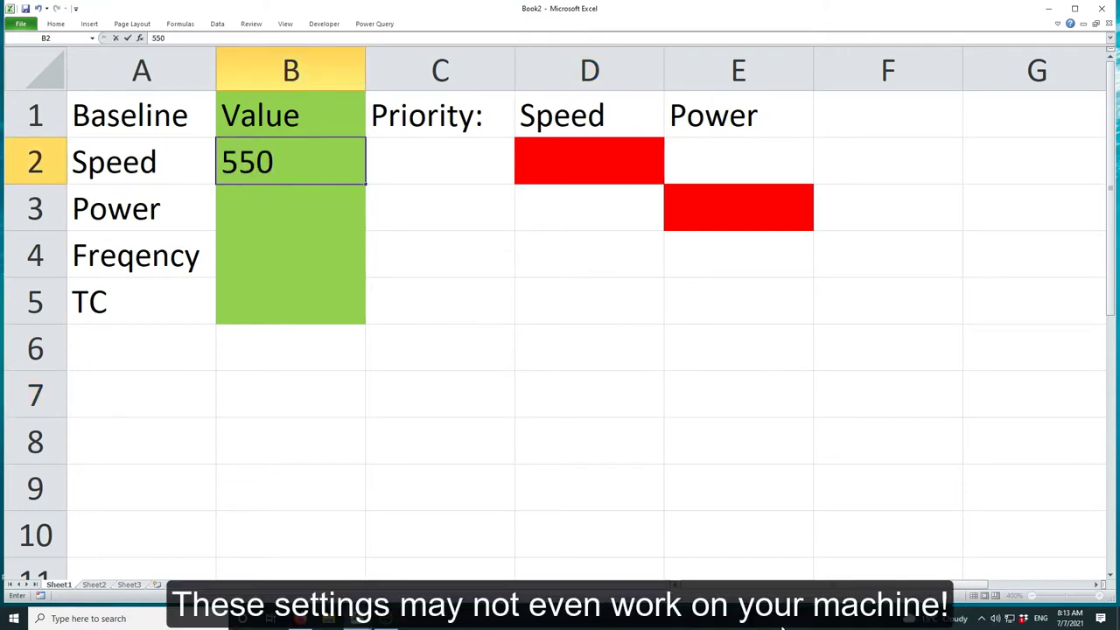
{"action": "key", "text": "Return"}
{"action": "type", "text": "35"}
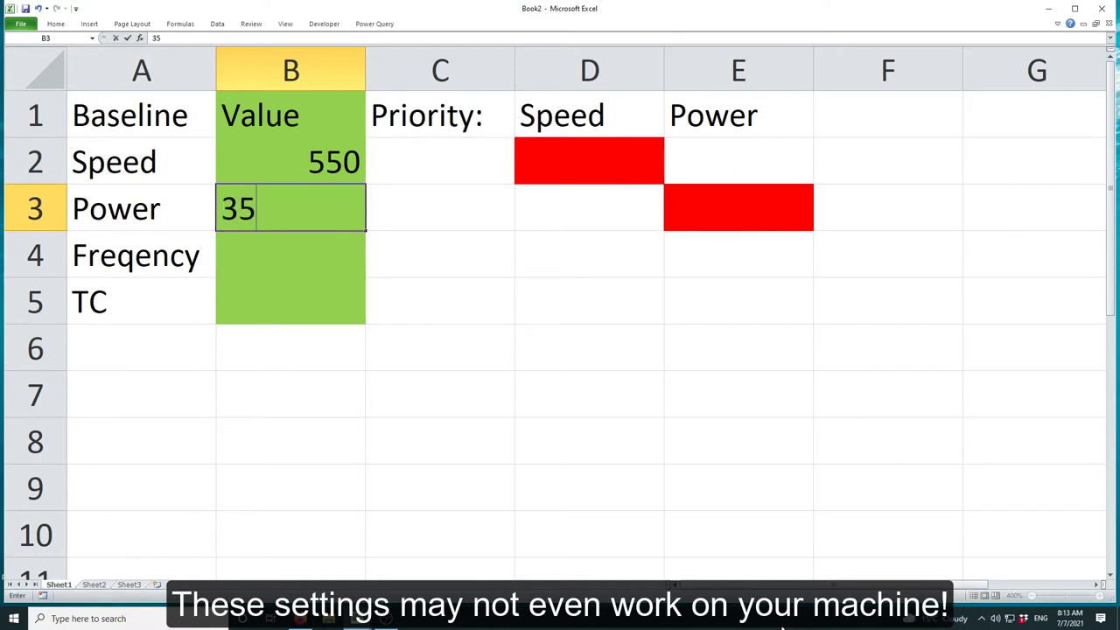
{"action": "key", "text": "Return"}
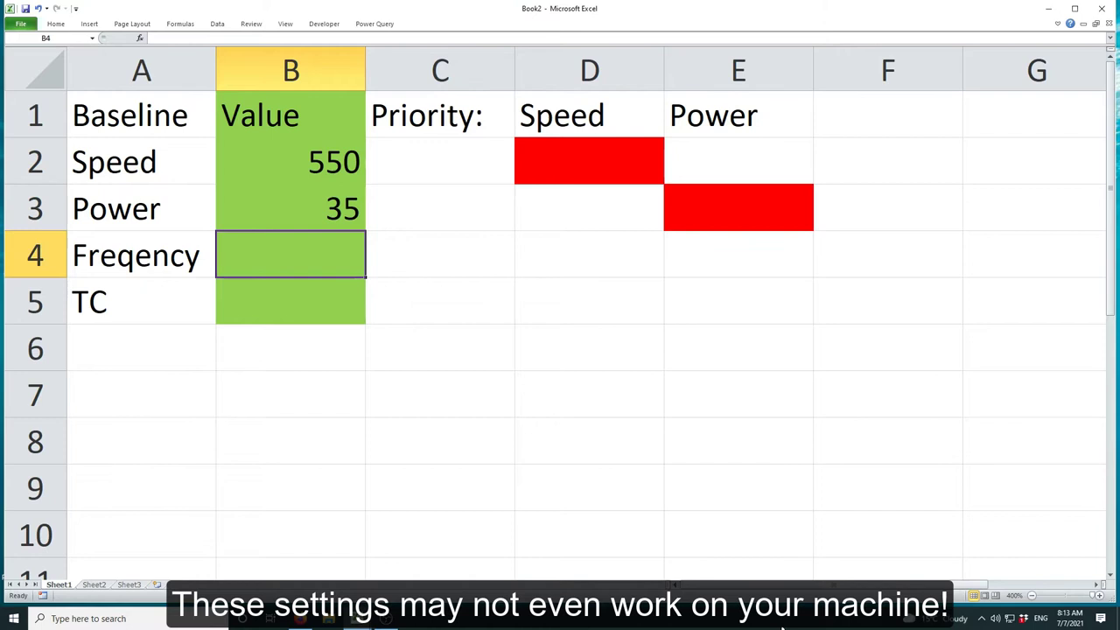
{"action": "type", "text": "40"}
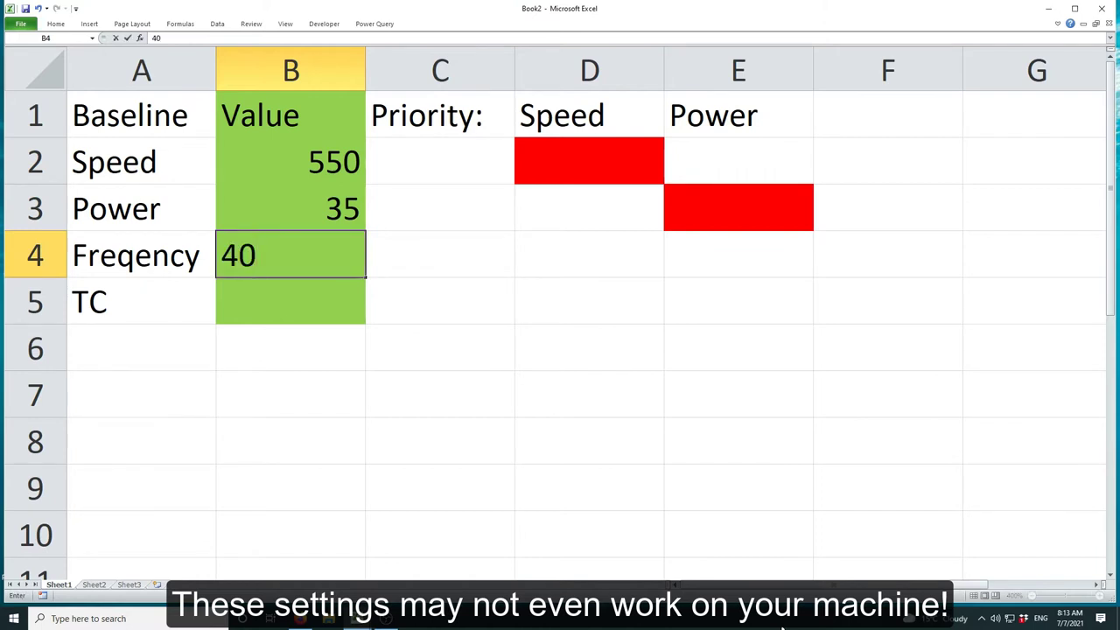
{"action": "key", "text": "Return"}
{"action": "type", "text": "1"}
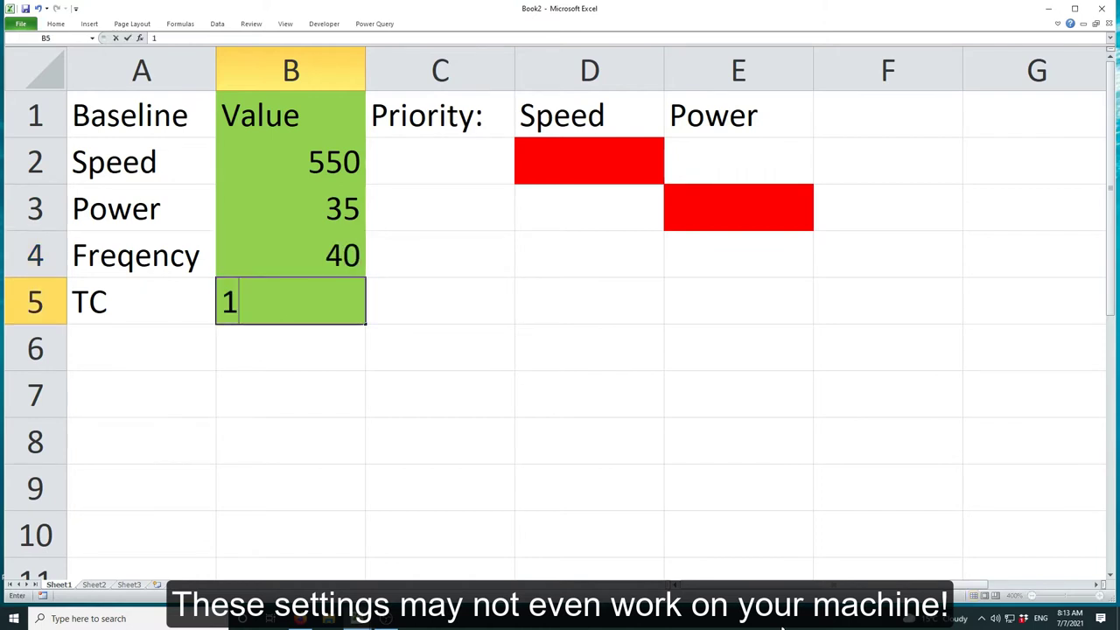
{"action": "type", "text": "60"}
{"action": "key", "text": "Tab"}
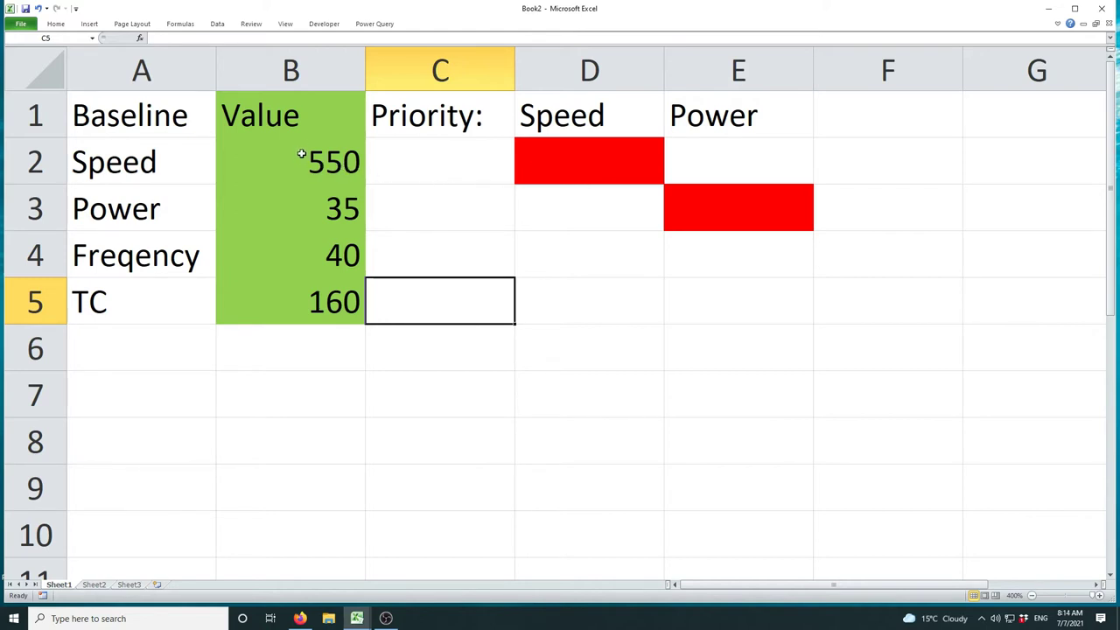
{"action": "left_click_drag", "start_coordinate": [310, 163], "coordinate": [311, 188]}
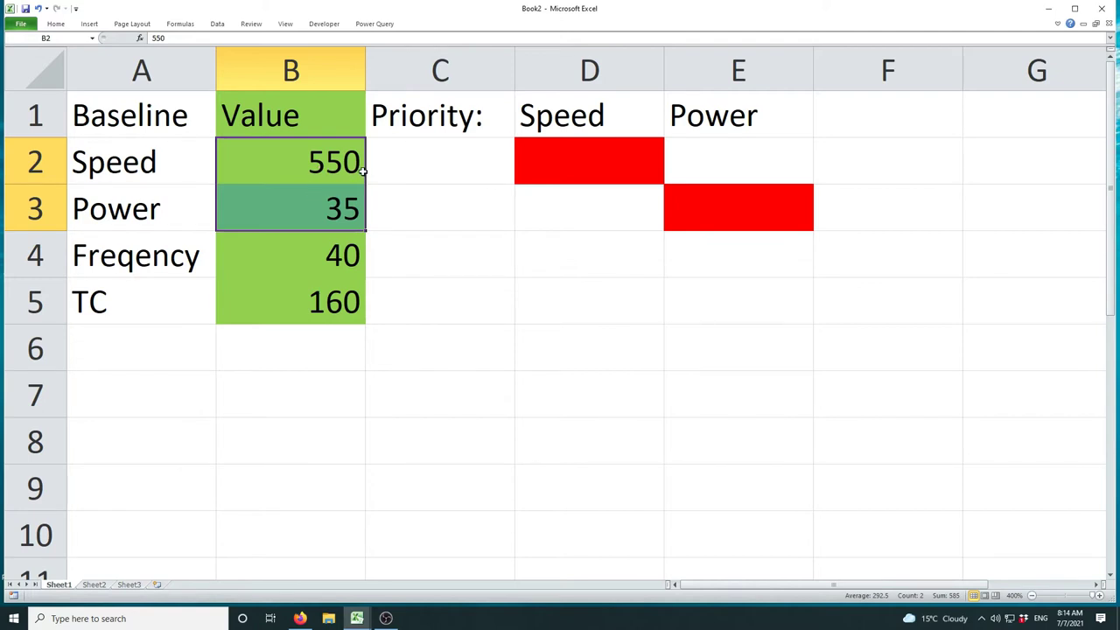
{"action": "left_click", "coordinate": [307, 250]}
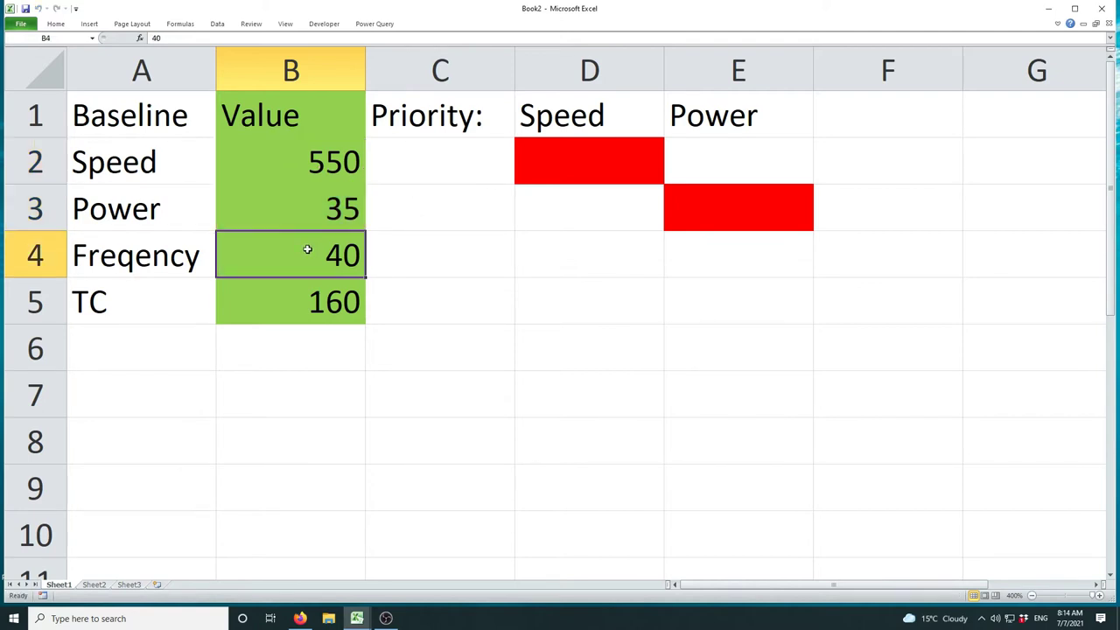
{"action": "left_click", "coordinate": [322, 166]}
{"action": "left_click", "coordinate": [343, 254]}
{"action": "left_click", "coordinate": [337, 158]}
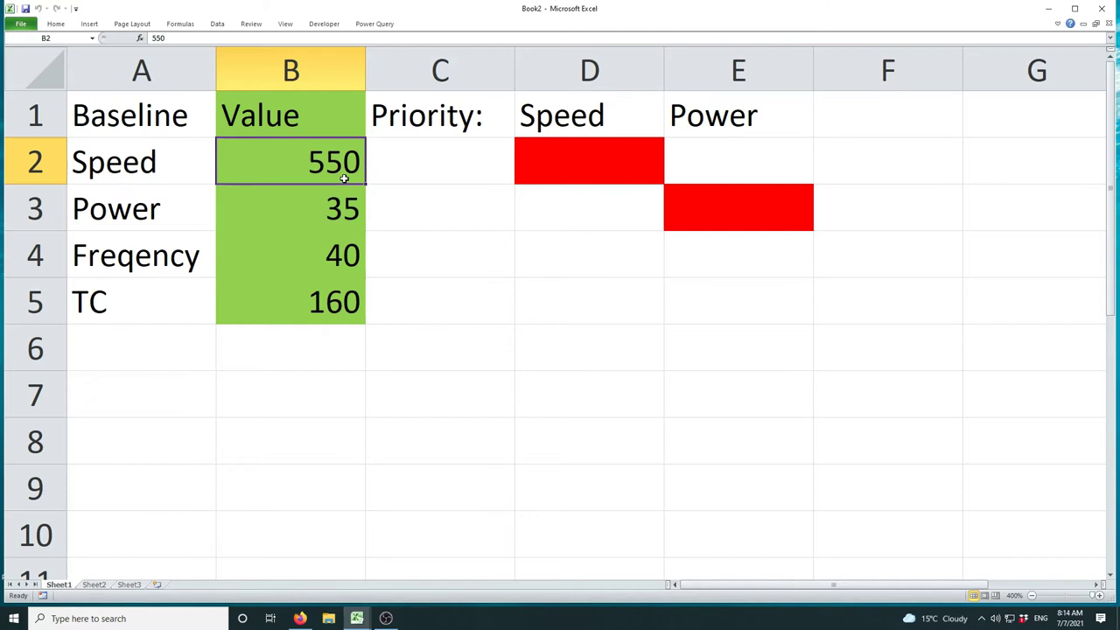
{"action": "left_click", "coordinate": [306, 304]}
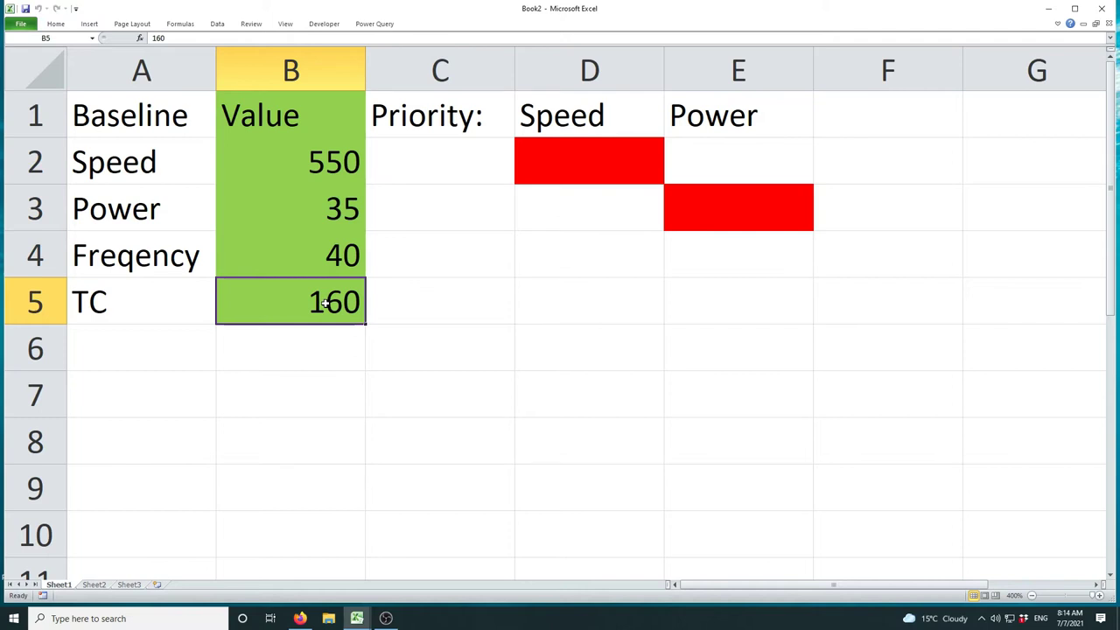
{"action": "left_click", "coordinate": [340, 155]}
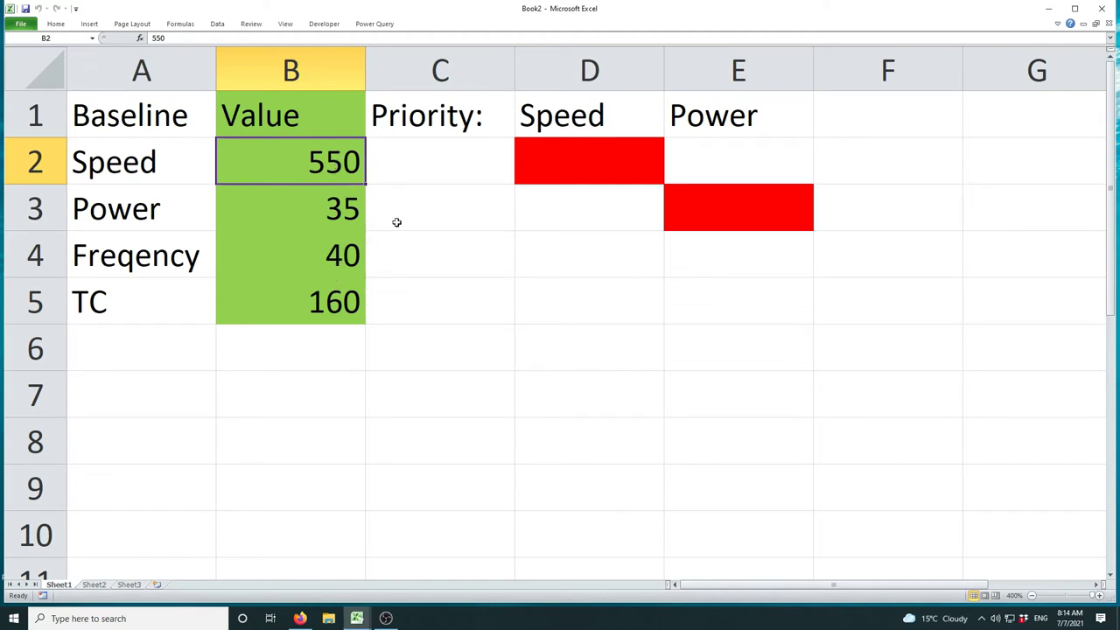
{"action": "left_click", "coordinate": [569, 177]}
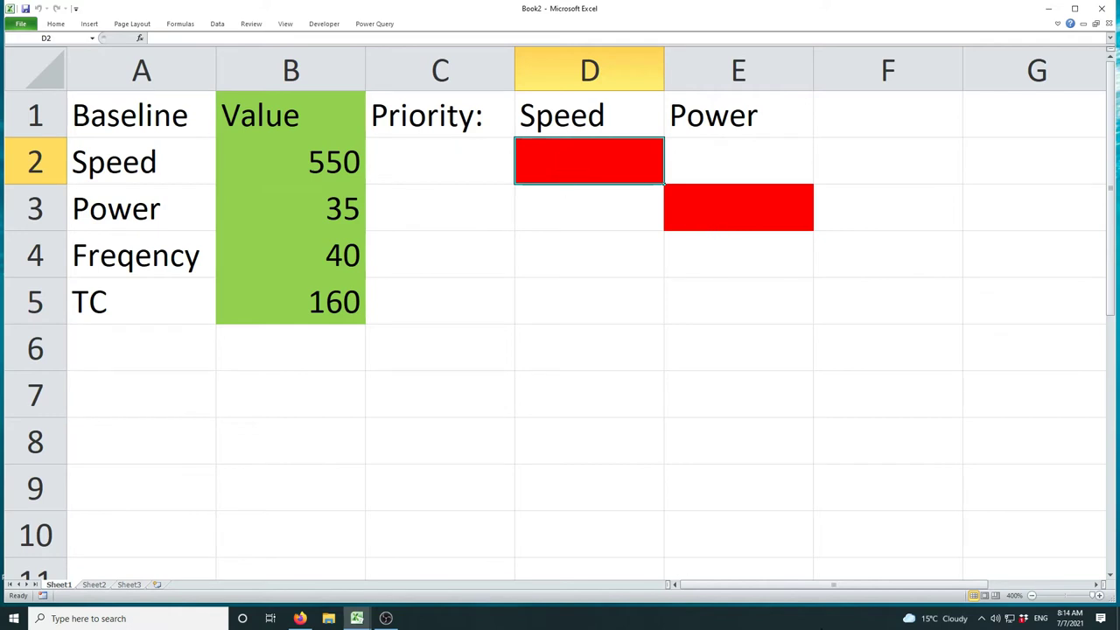
Enter 700 in D2 as the speed-priority speed
{"action": "type", "text": "7"}
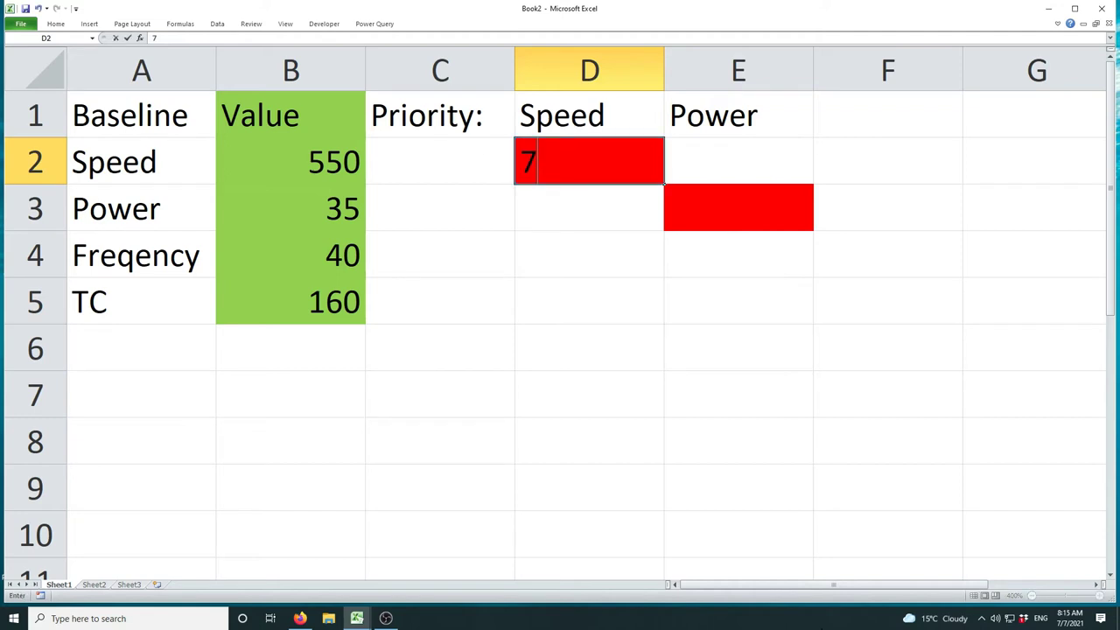
{"action": "type", "text": "00"}
{"action": "key", "text": "Return"}
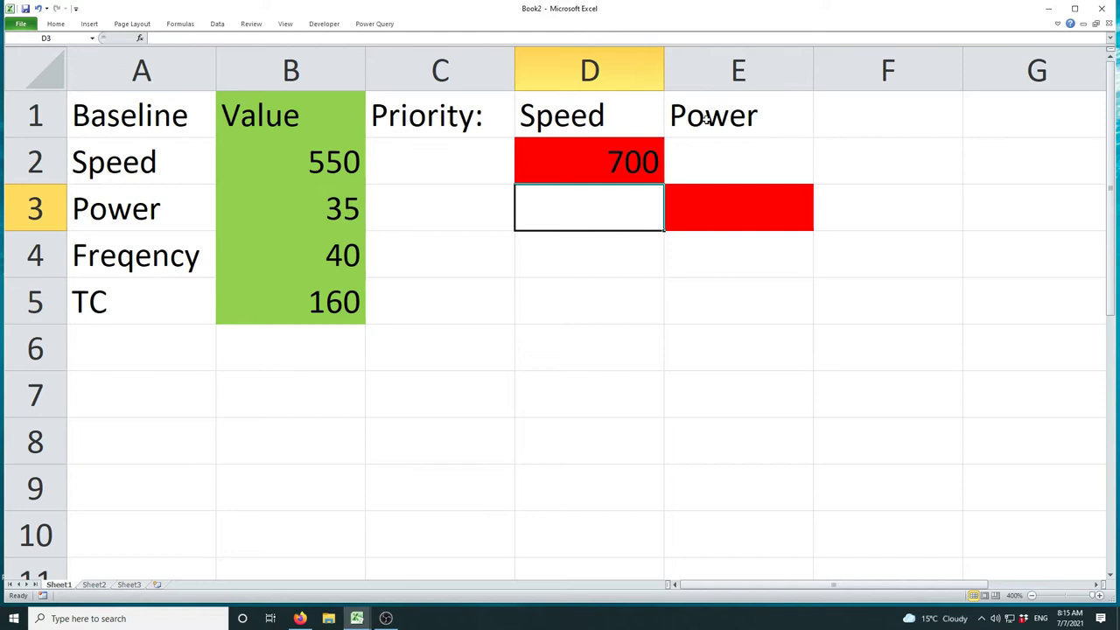
{"action": "left_click", "coordinate": [645, 159]}
{"action": "left_click", "coordinate": [695, 200]}
{"action": "left_click", "coordinate": [638, 165]}
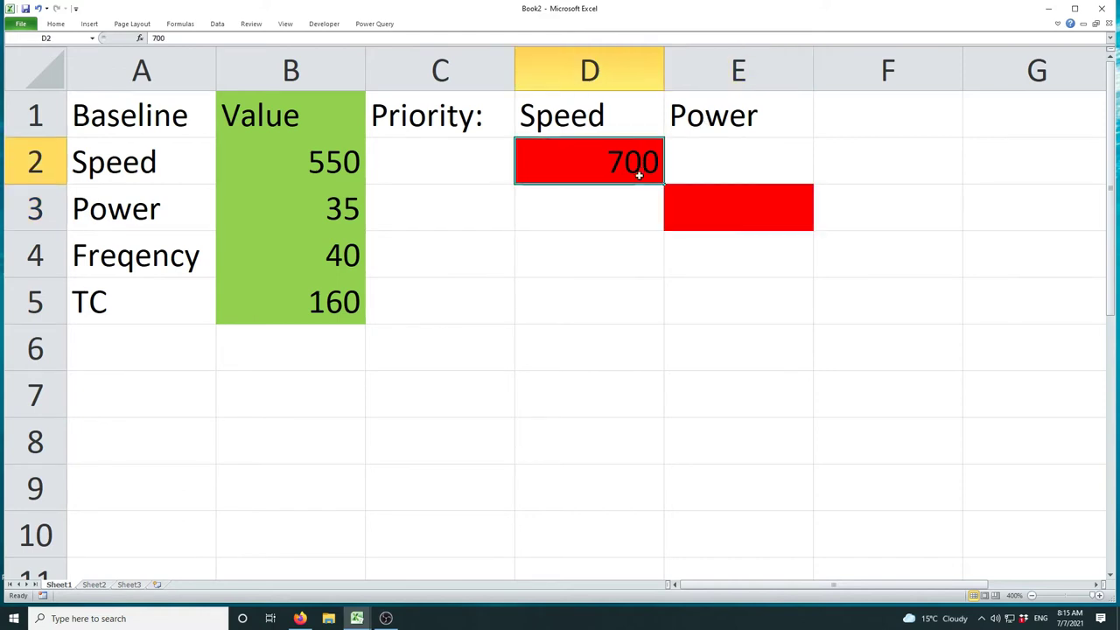
Enter =D2/B2*B3 in D3 to get a speed-priority power of 44.5455
{"action": "left_click", "coordinate": [625, 202]}
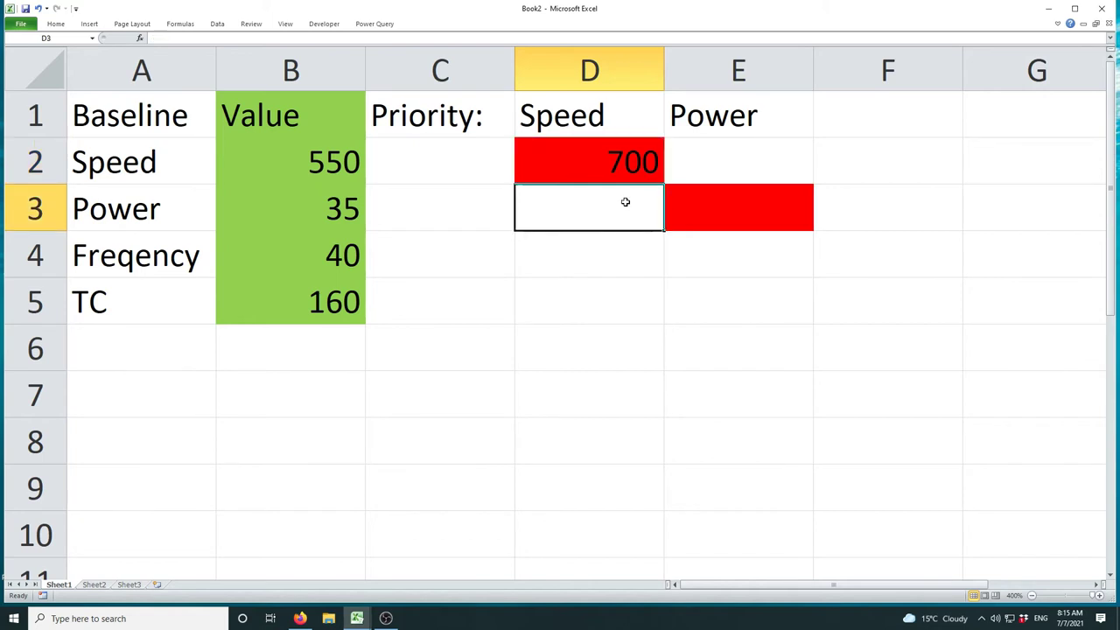
{"action": "type", "text": "="}
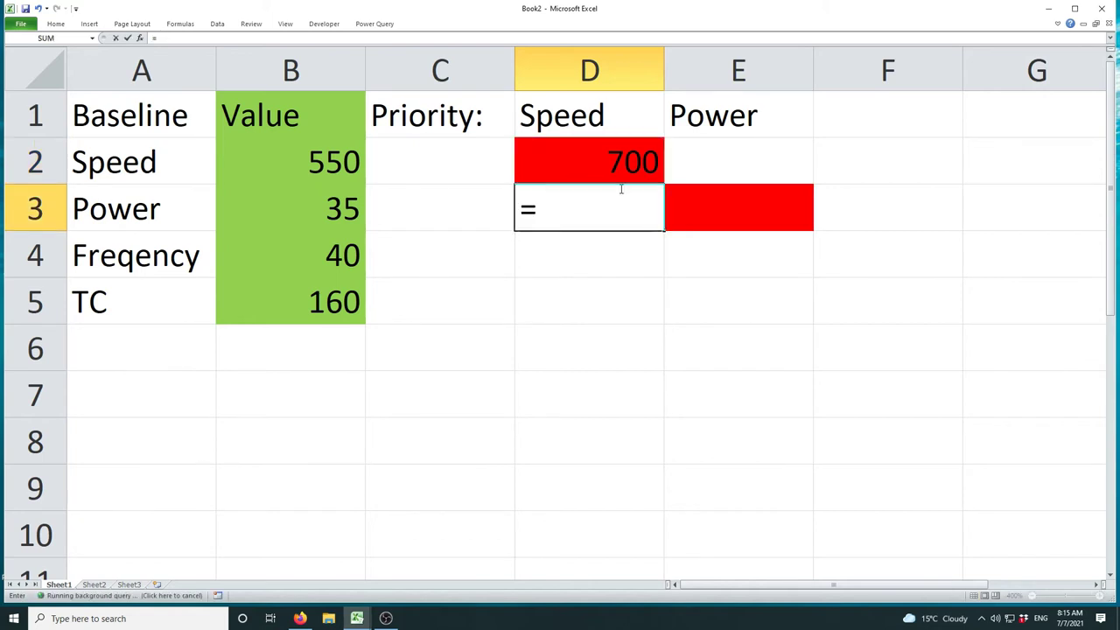
{"action": "left_click", "coordinate": [622, 166]}
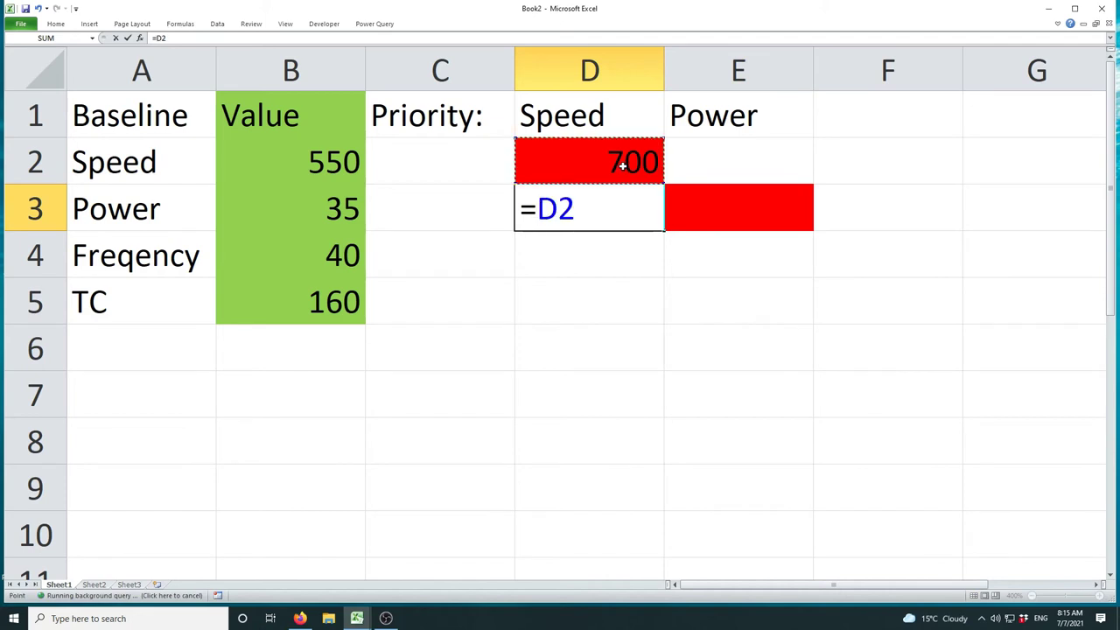
{"action": "type", "text": "/"}
{"action": "left_click", "coordinate": [332, 159]}
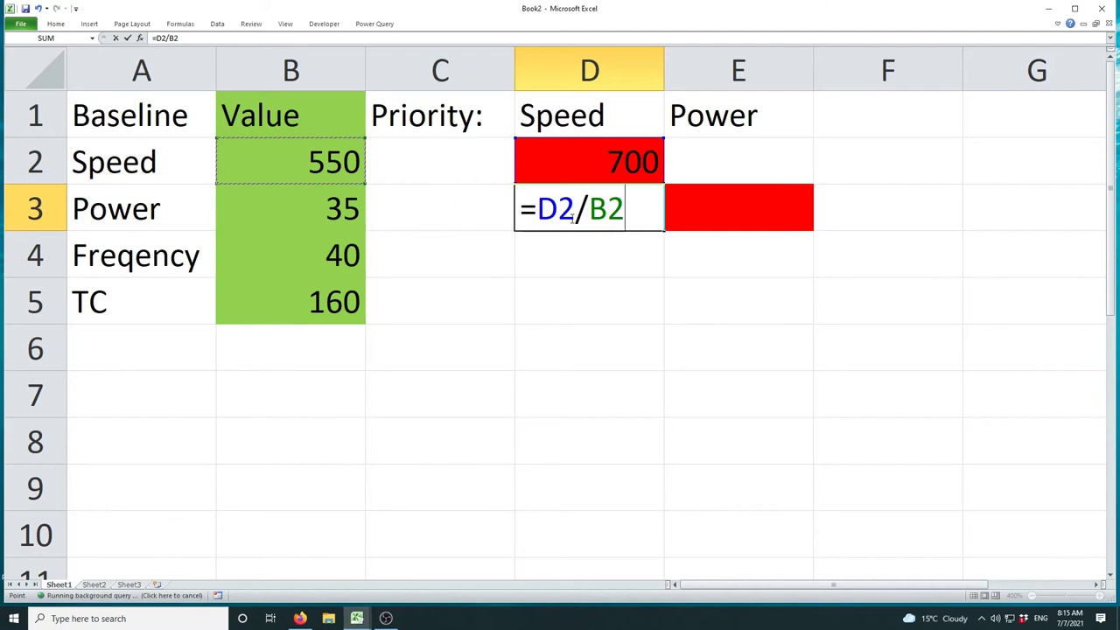
{"action": "type", "text": "*"}
{"action": "left_click", "coordinate": [339, 207]}
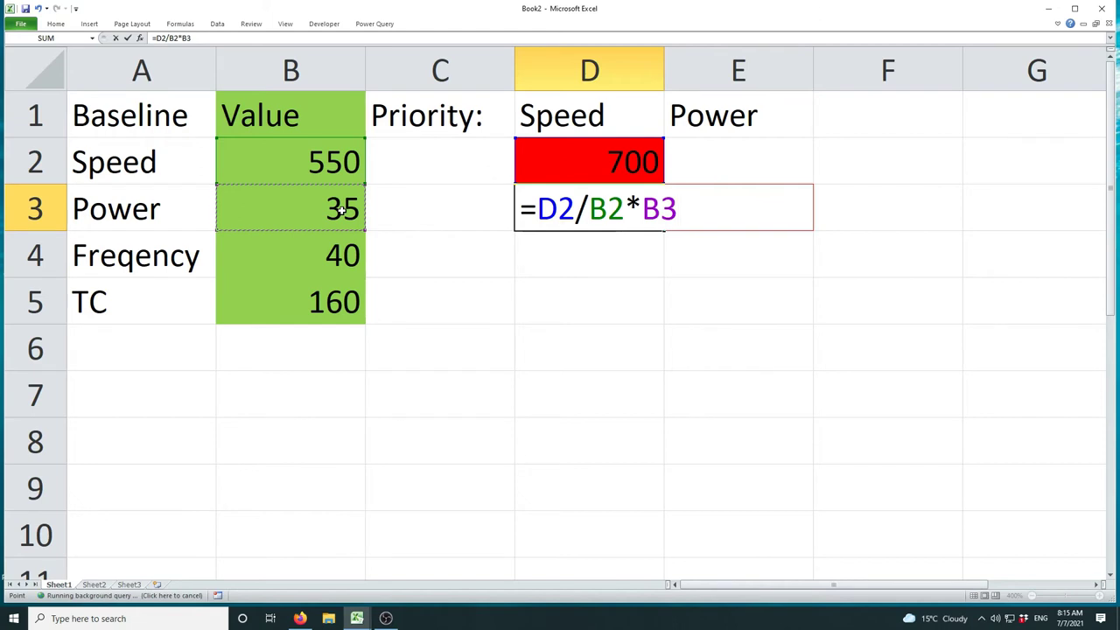
{"action": "key", "text": "Tab"}
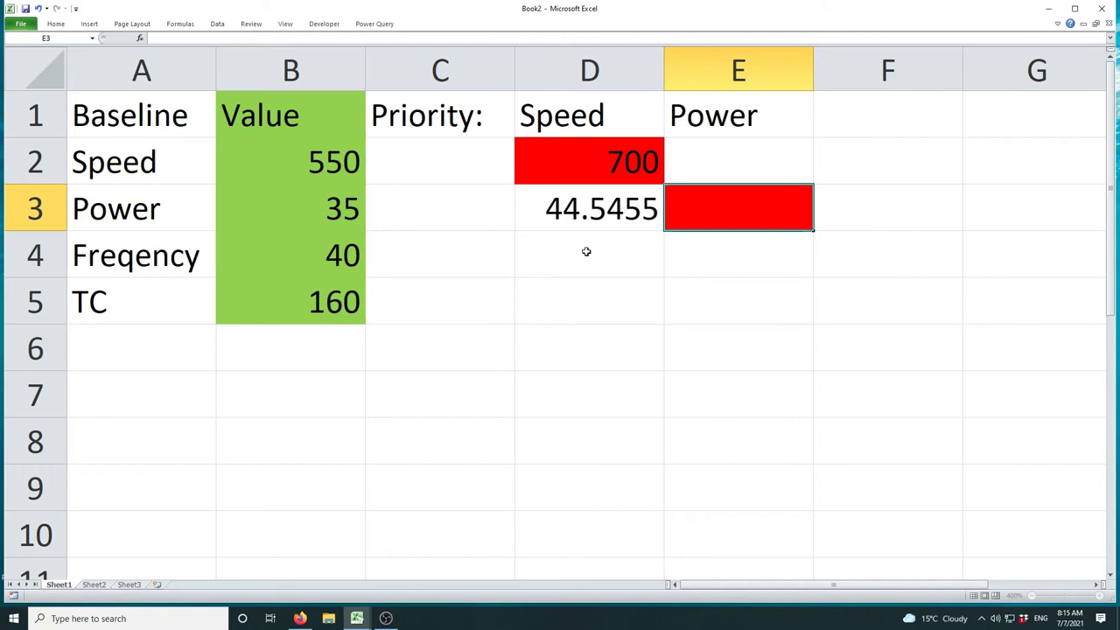
Enter =D2/B2*B4 in D4 to get a speed-priority frequency of 50.9091
{"action": "left_click", "coordinate": [586, 251]}
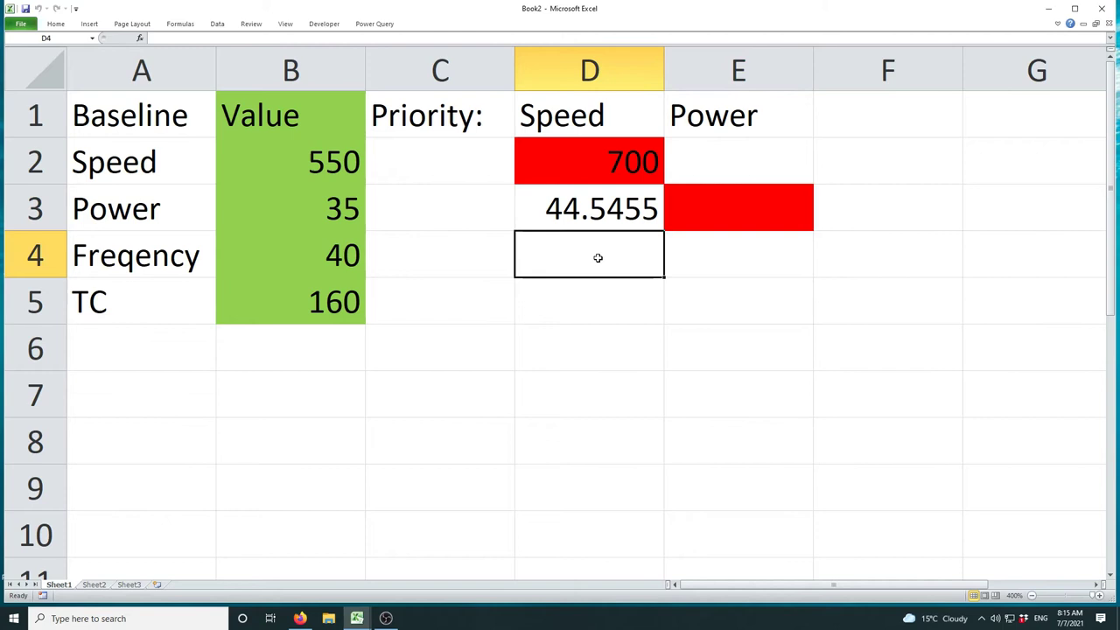
{"action": "type", "text": "="}
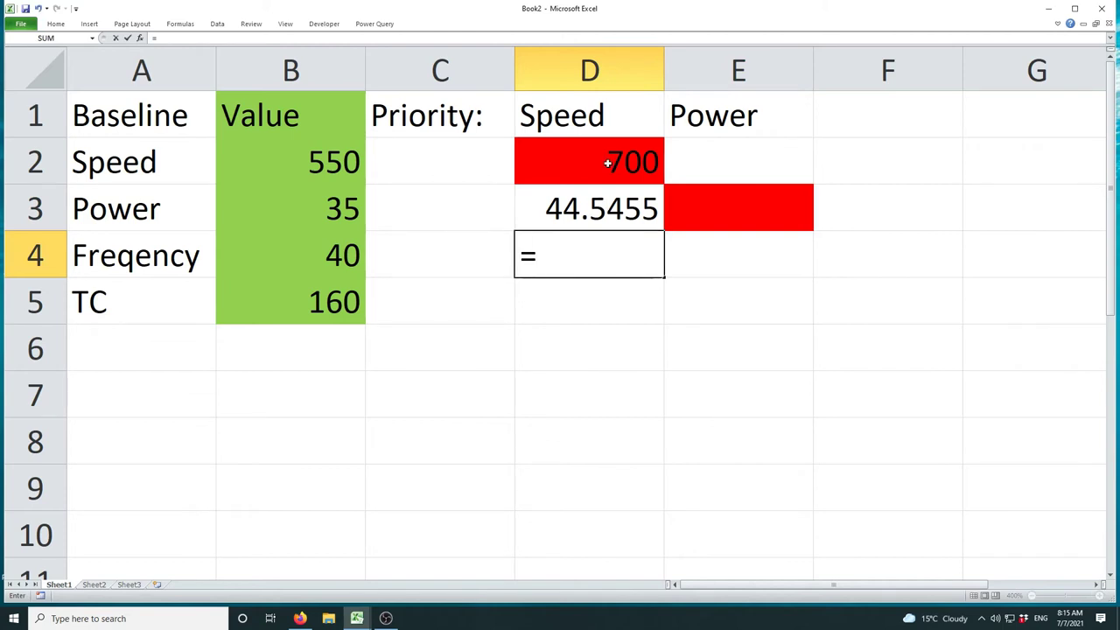
{"action": "left_click", "coordinate": [608, 163]}
{"action": "type", "text": "/"}
{"action": "left_click", "coordinate": [355, 166]}
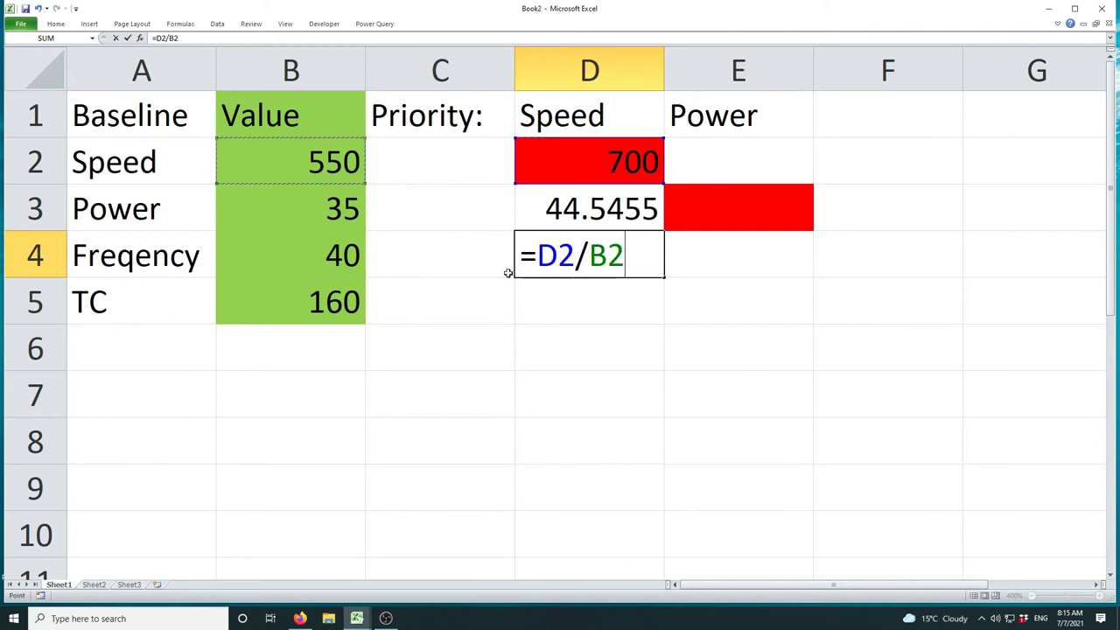
{"action": "type", "text": "*"}
{"action": "left_click", "coordinate": [325, 252]}
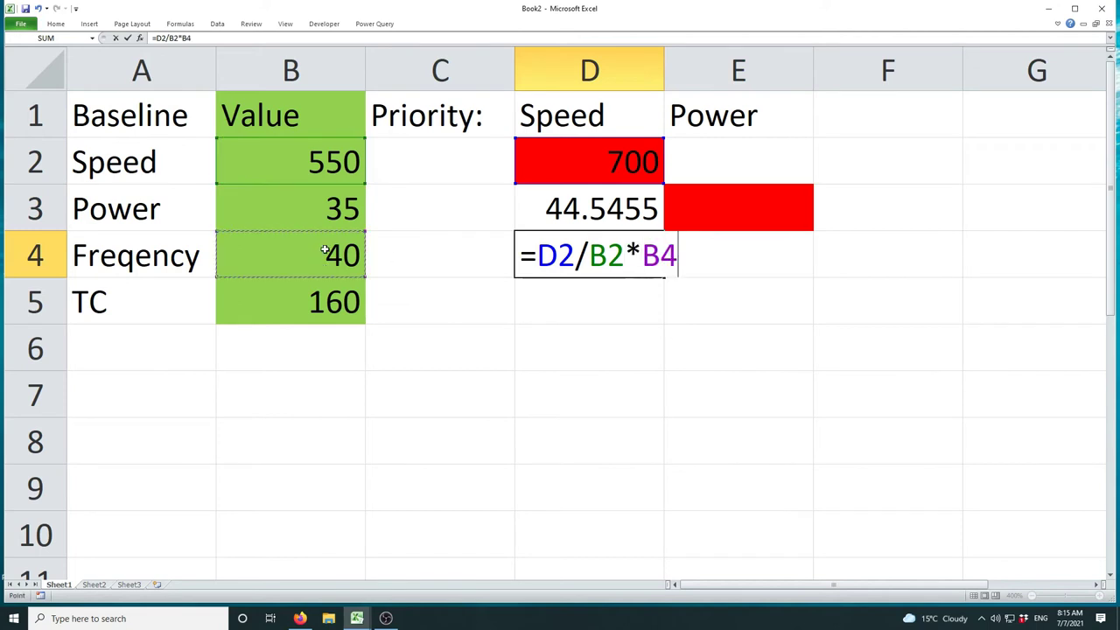
{"action": "key", "text": "Tab"}
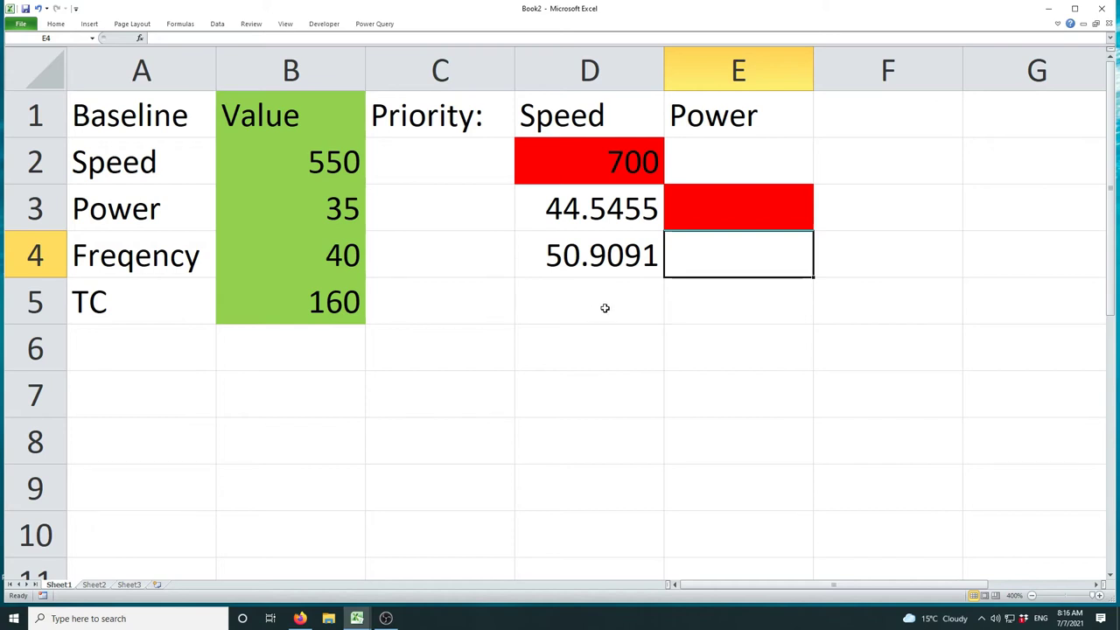
Enter =B5/(D2/B2) in D5 to get a speed-priority TC of 125.714
{"action": "left_click", "coordinate": [604, 303]}
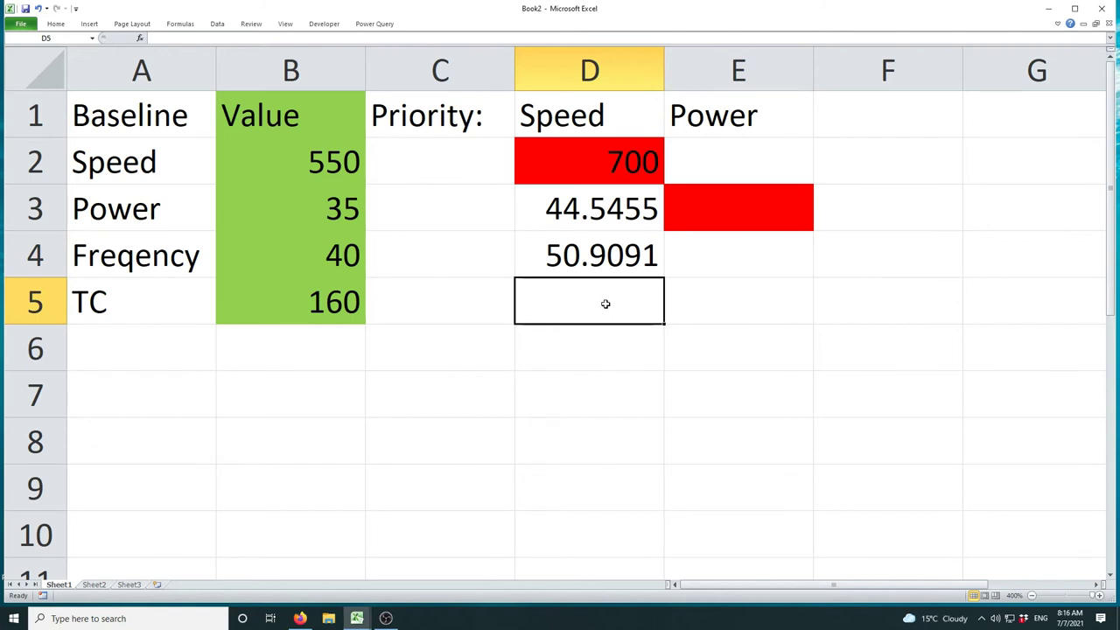
{"action": "type", "text": "="}
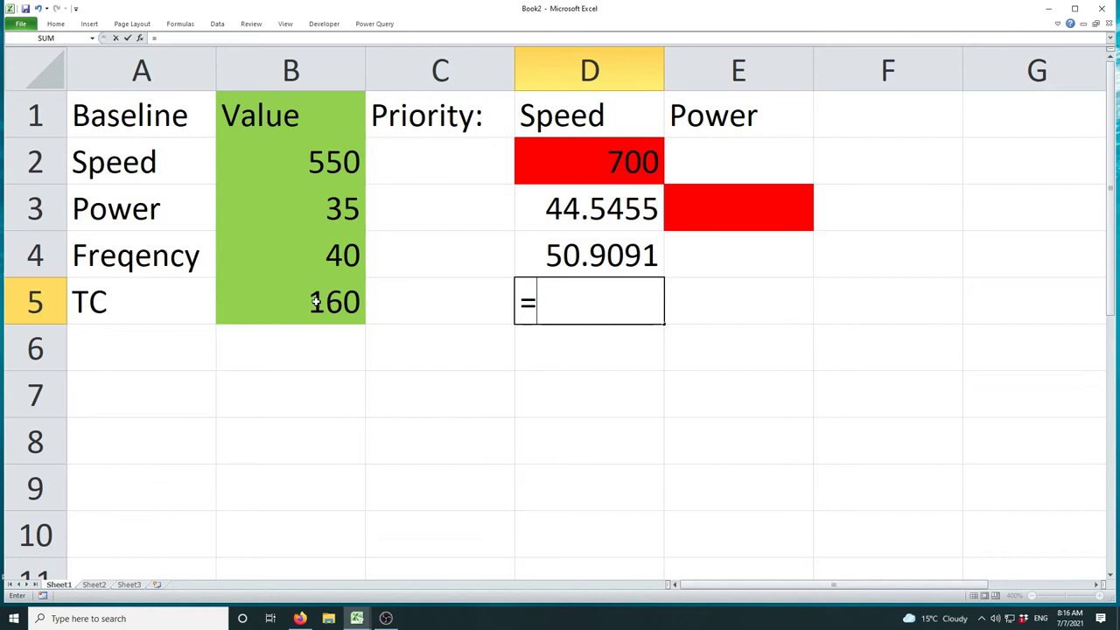
{"action": "left_click", "coordinate": [316, 302]}
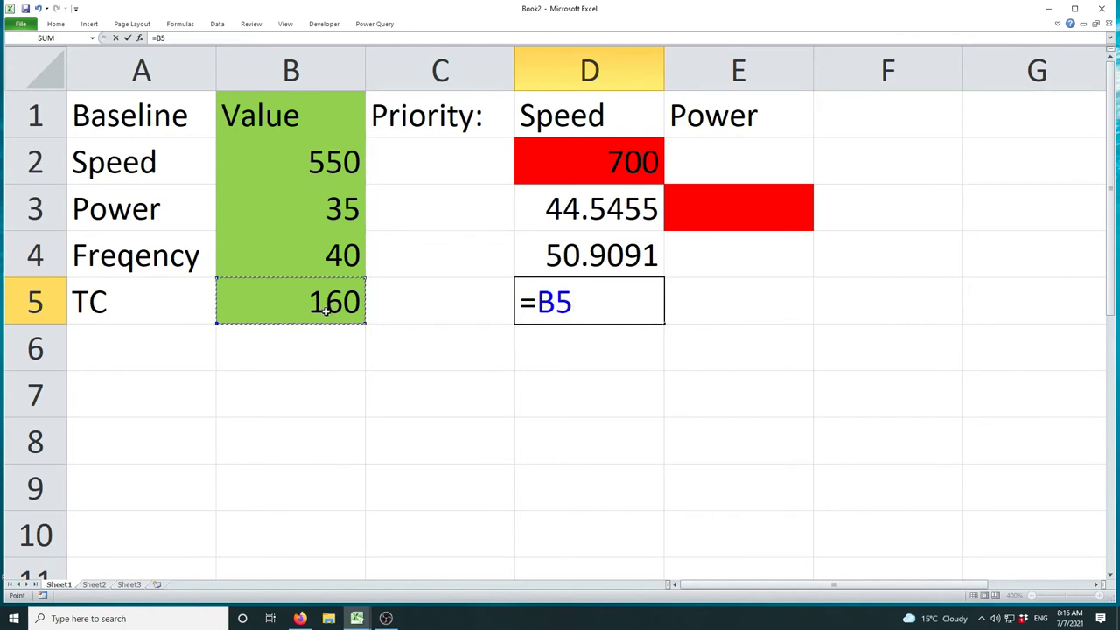
{"action": "type", "text": "/"}
{"action": "type", "text": "("}
{"action": "left_click", "coordinate": [564, 162]}
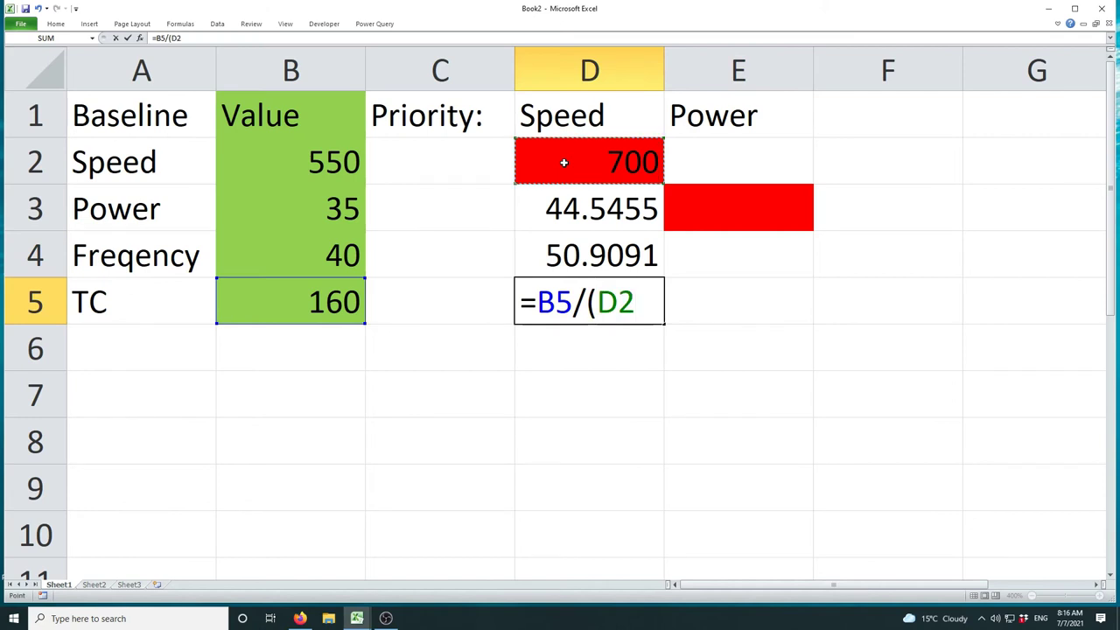
{"action": "type", "text": "/"}
{"action": "left_click", "coordinate": [354, 152]}
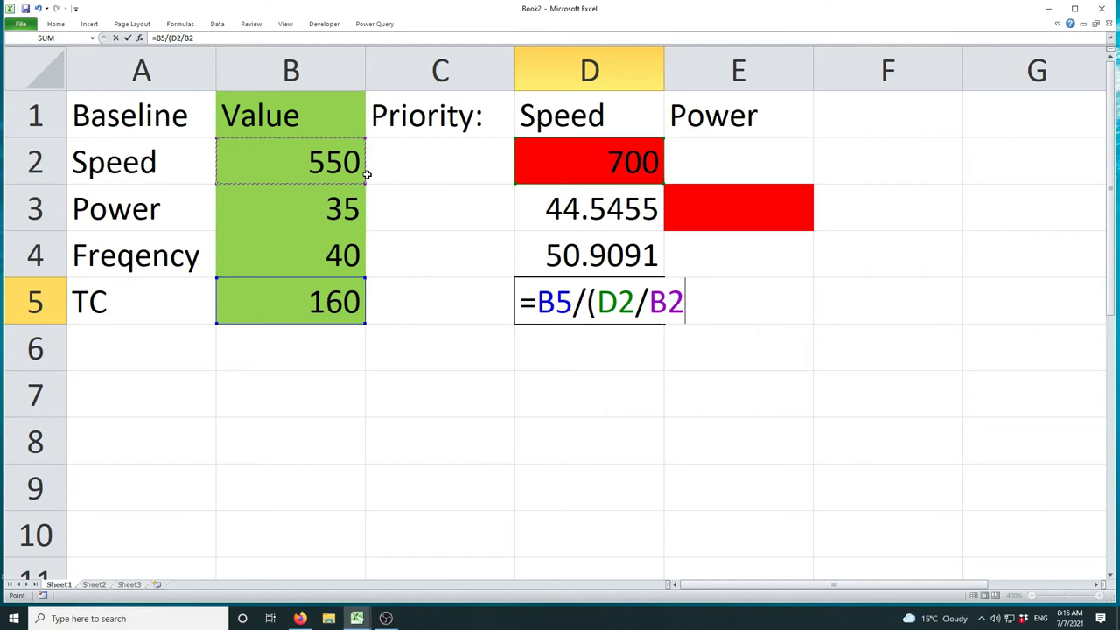
{"action": "type", "text": ")"}
{"action": "key", "text": "Tab"}
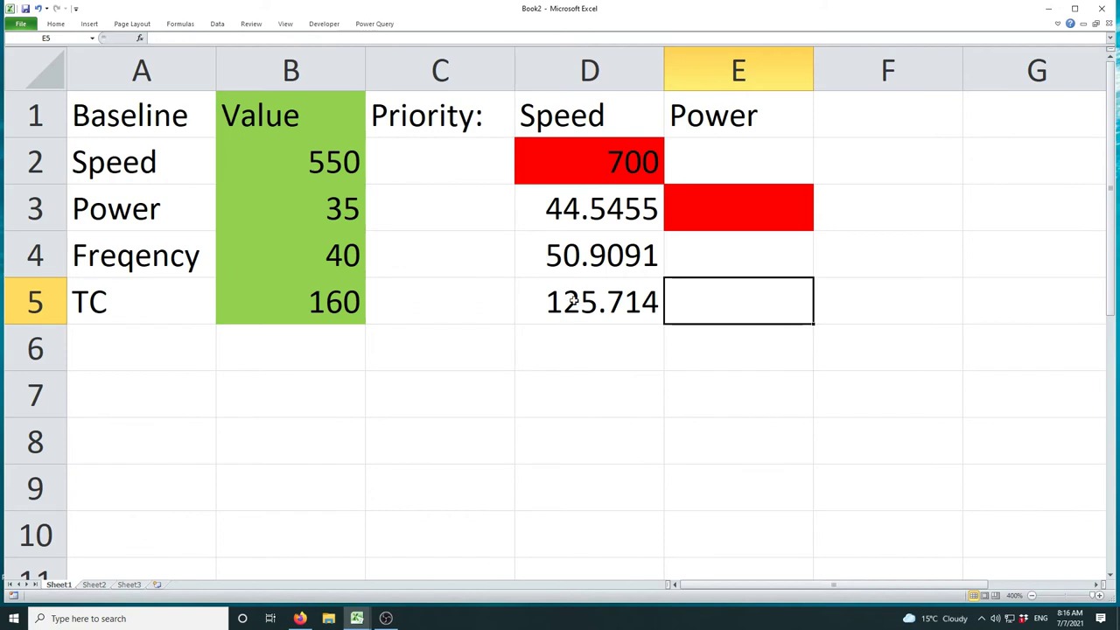
{"action": "key", "text": "Left"}
{"action": "key", "text": "Up"}
{"action": "key", "text": "Up"}
{"action": "key", "text": "Up"}
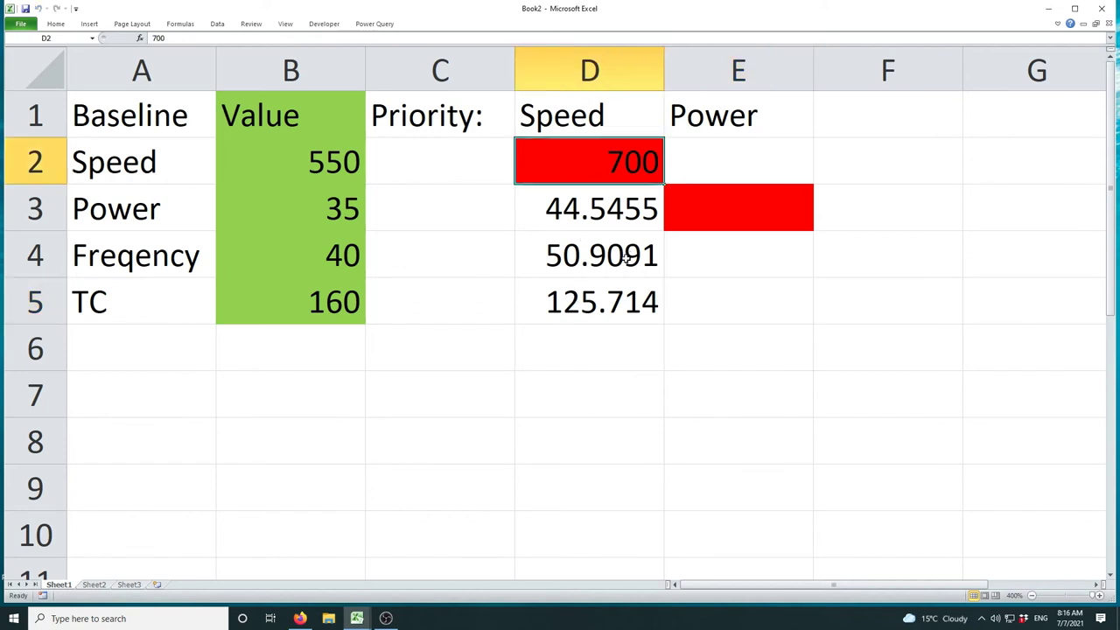
Enter 90 in E3 as the power-priority power
{"action": "left_click", "coordinate": [708, 206]}
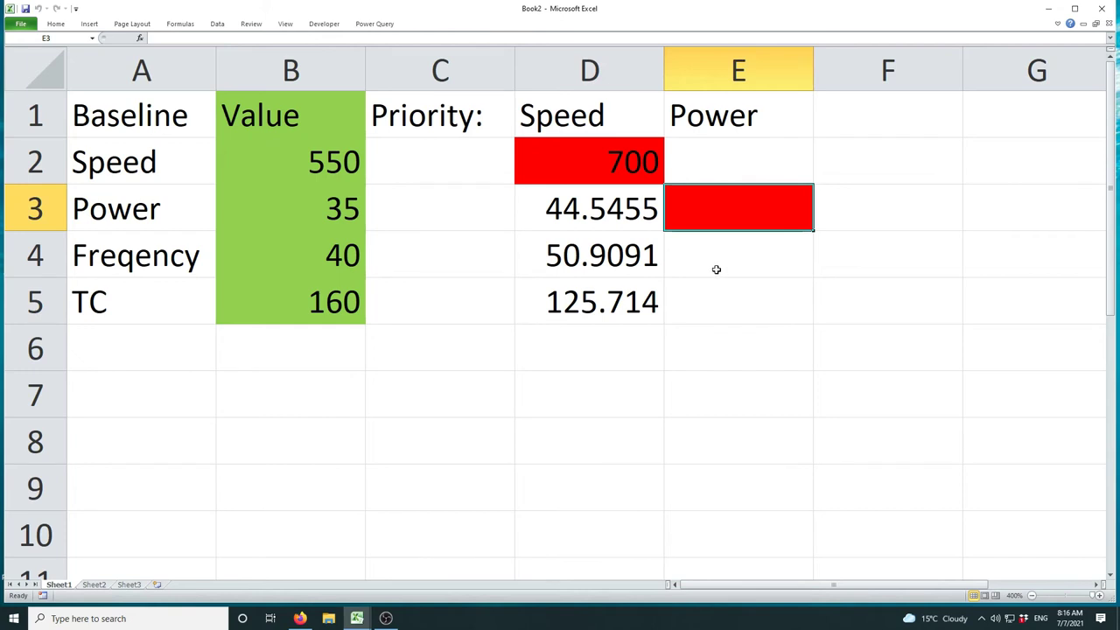
{"action": "type", "text": "9"}
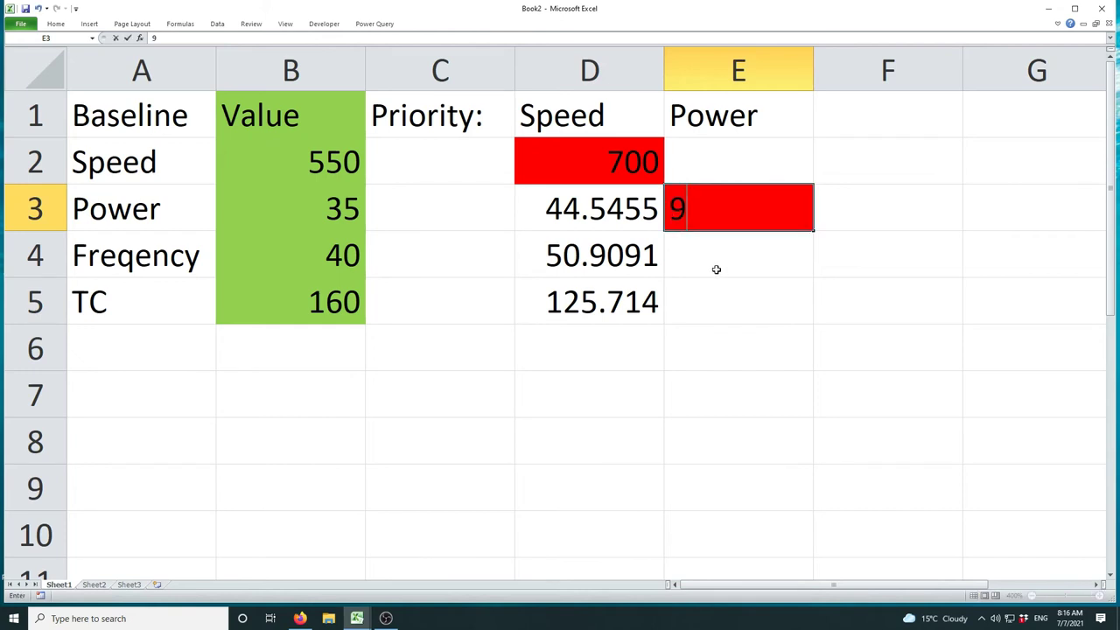
{"action": "type", "text": "0"}
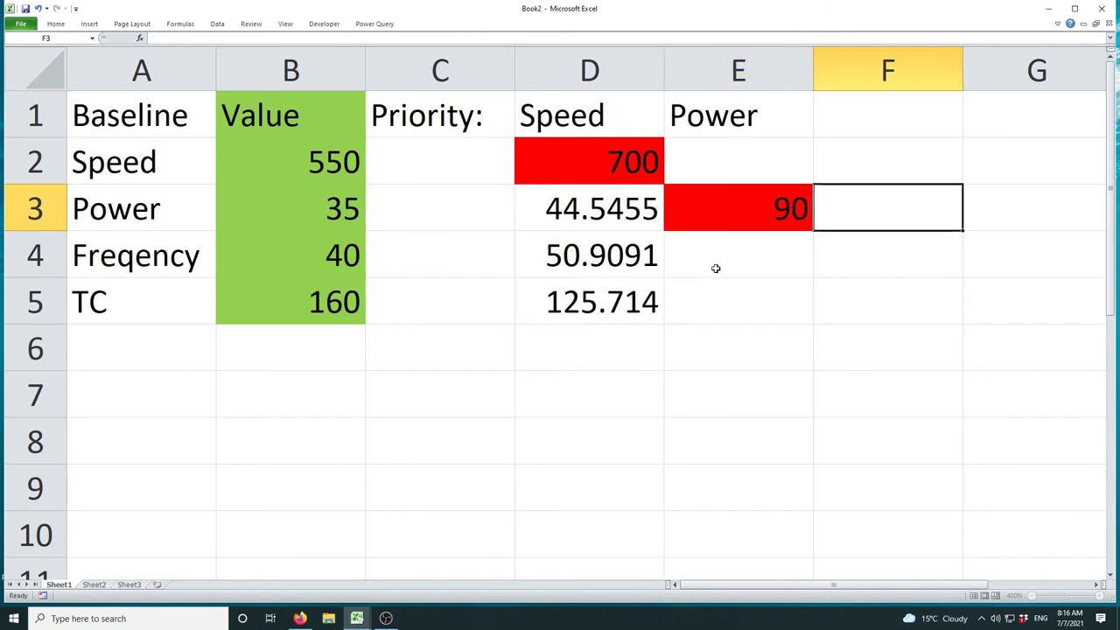
{"action": "left_click", "coordinate": [730, 219]}
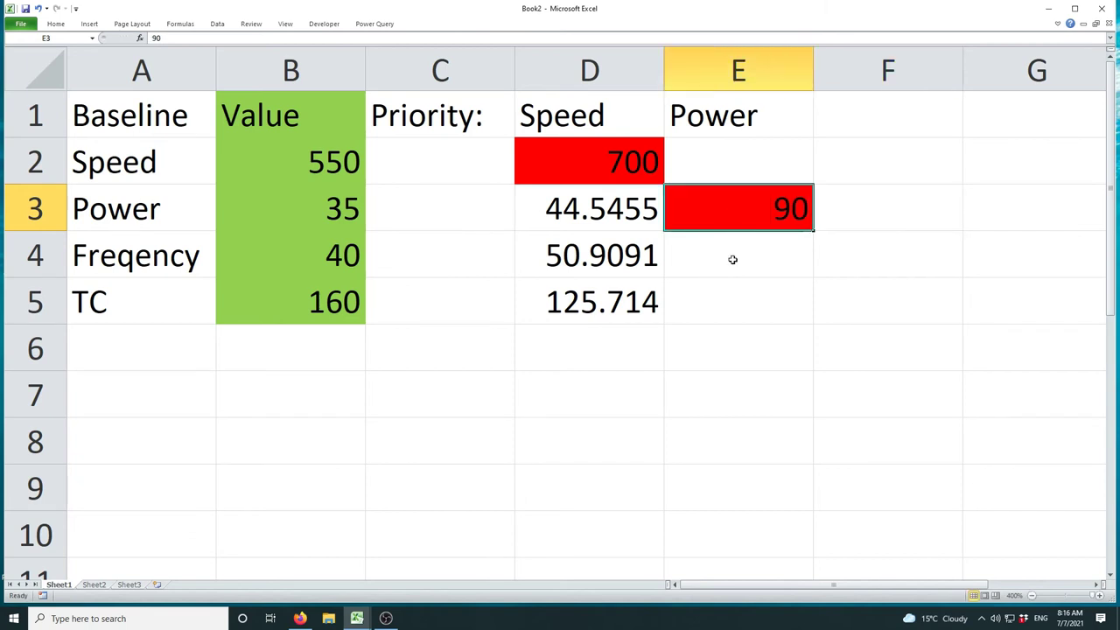
Enter =E3/B3*B2 in E2 to get a power-priority speed of 1414.29
{"action": "left_click", "coordinate": [722, 159]}
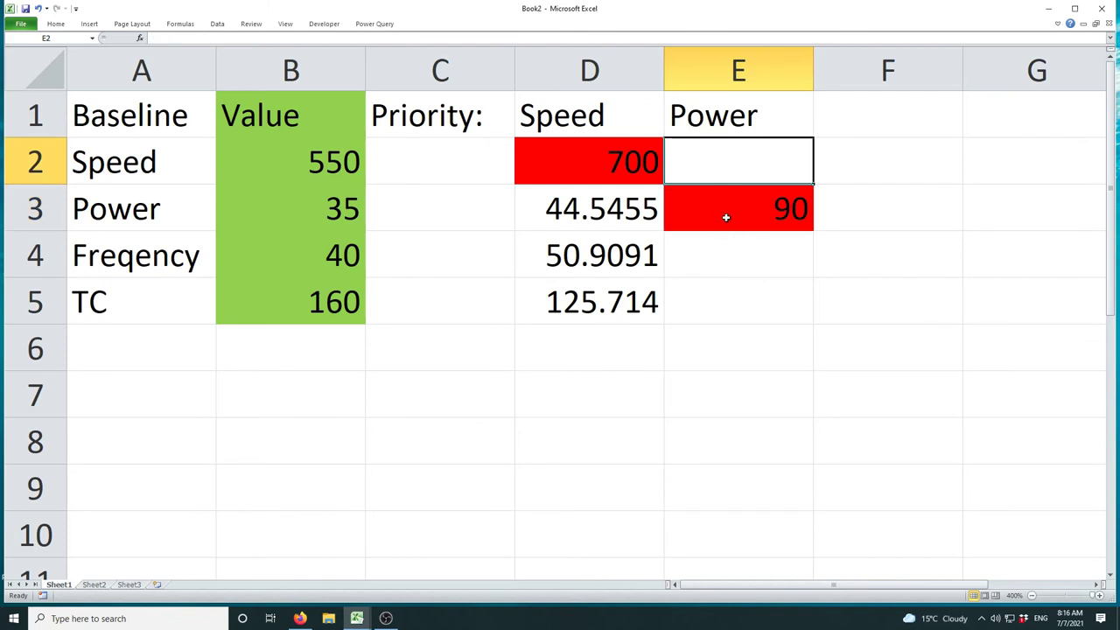
{"action": "type", "text": "="}
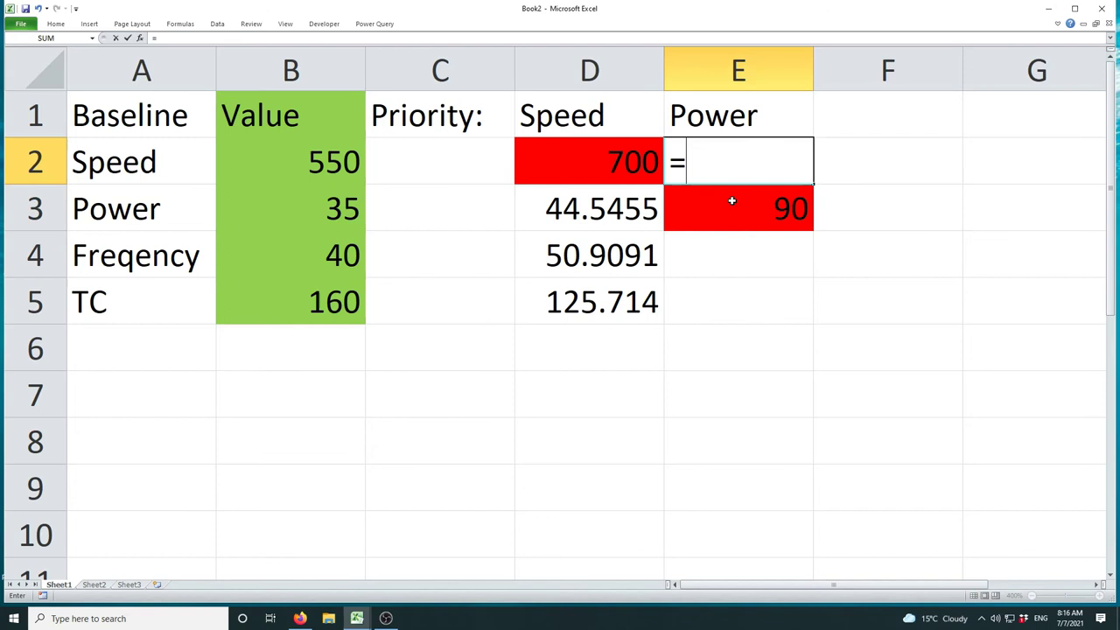
{"action": "left_click", "coordinate": [725, 202]}
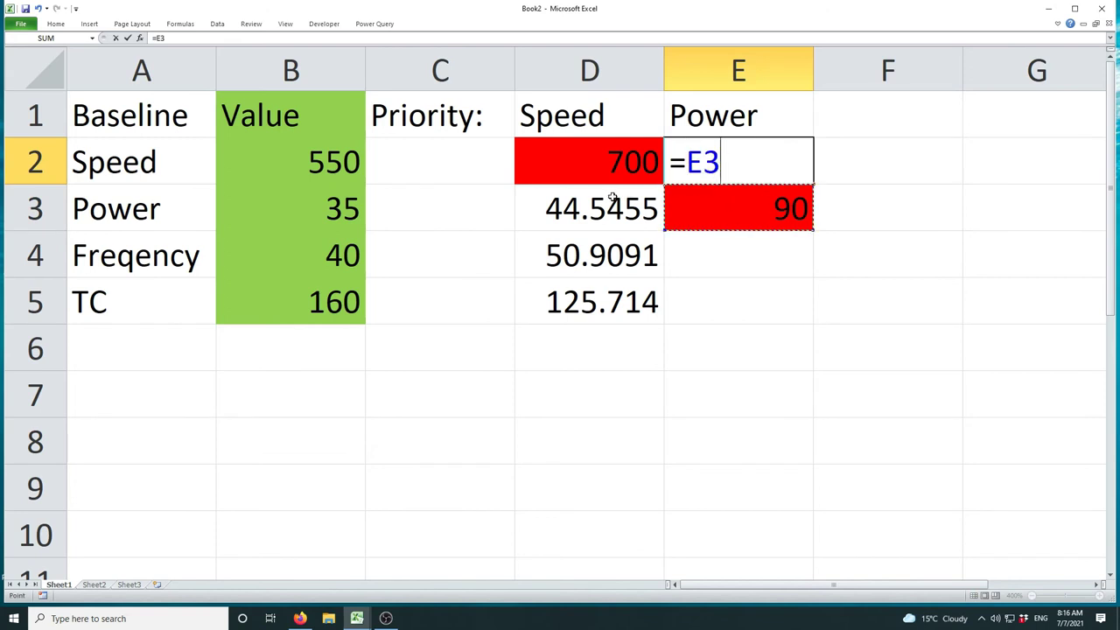
{"action": "type", "text": "/"}
{"action": "left_click", "coordinate": [329, 206]}
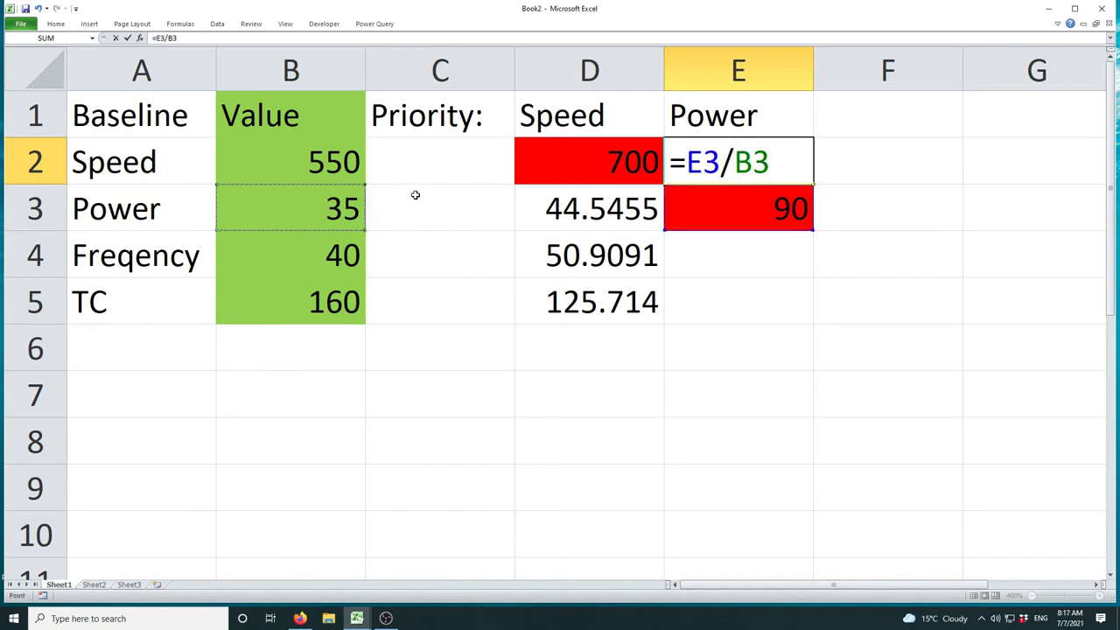
{"action": "type", "text": "*"}
{"action": "left_click", "coordinate": [326, 153]}
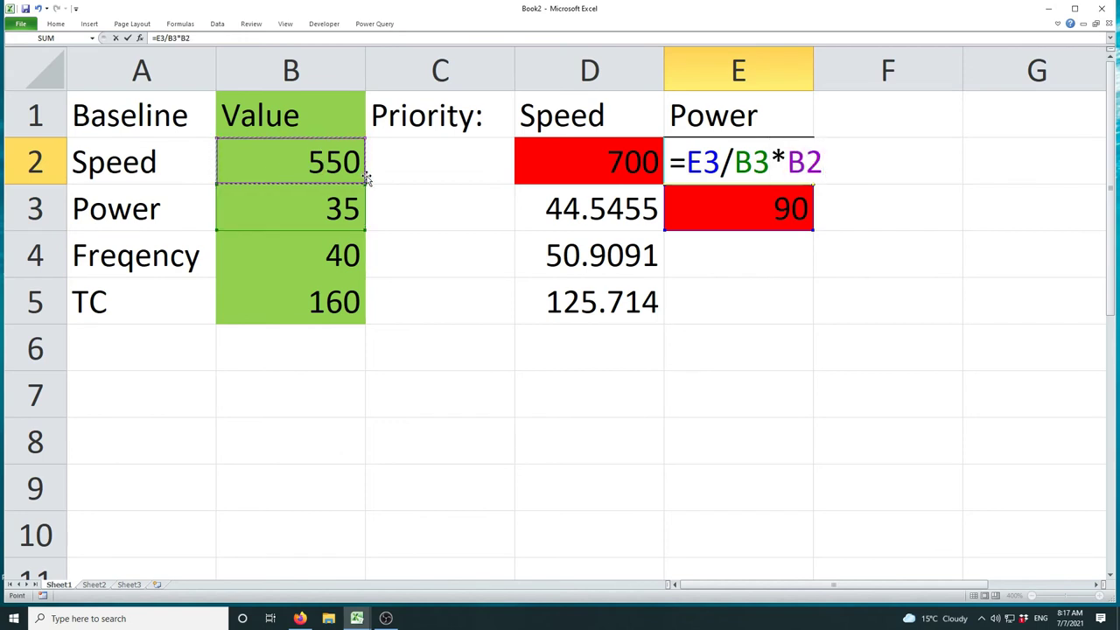
{"action": "key", "text": "Tab"}
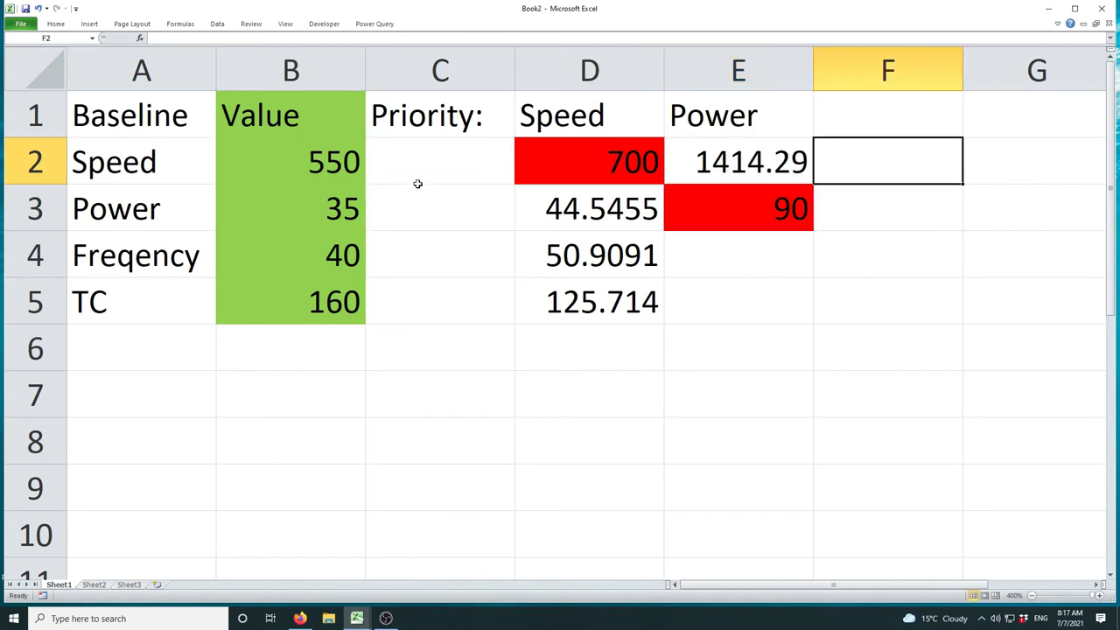
Enter =E3/B3*B4 in E4 to get a power-priority frequency of 102.857
{"action": "left_click", "coordinate": [739, 264]}
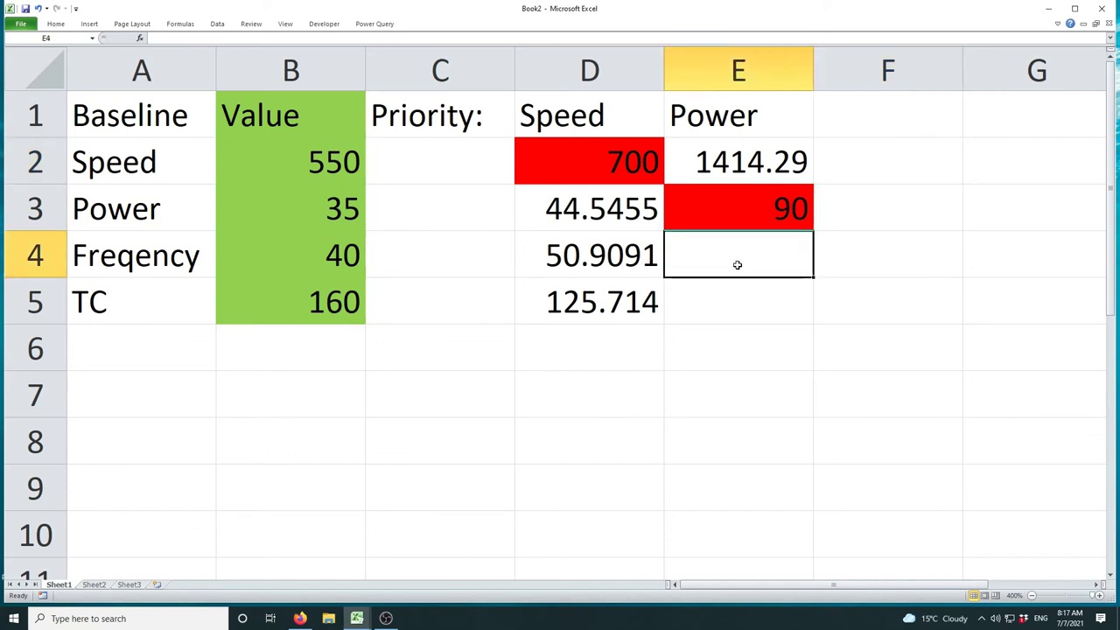
{"action": "type", "text": "="}
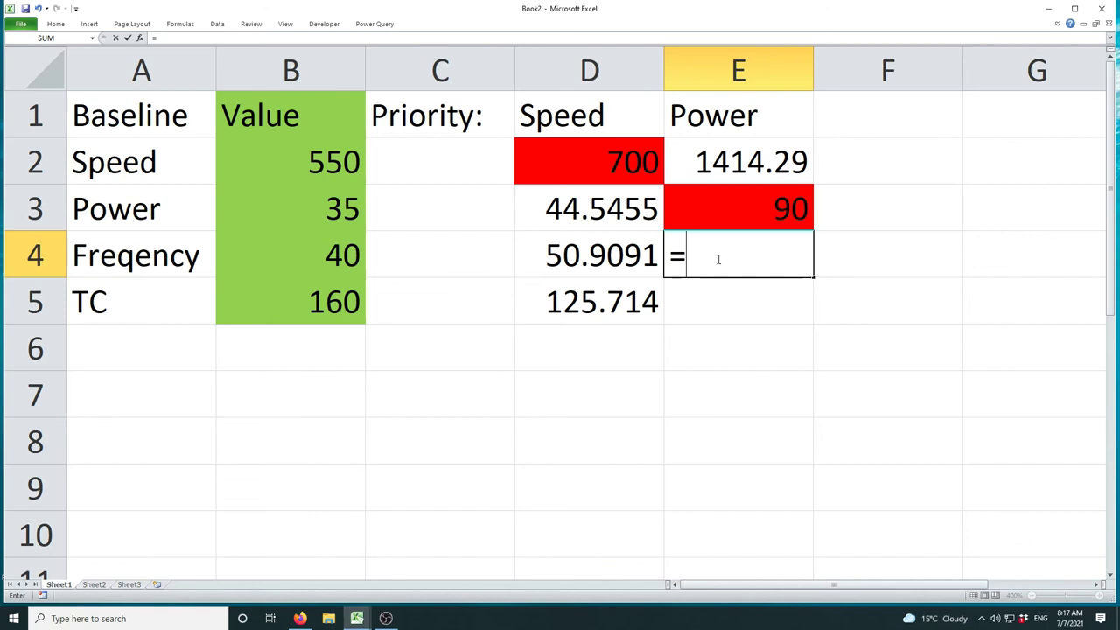
{"action": "left_click", "coordinate": [732, 217]}
{"action": "type", "text": "/"}
{"action": "left_click", "coordinate": [332, 198]}
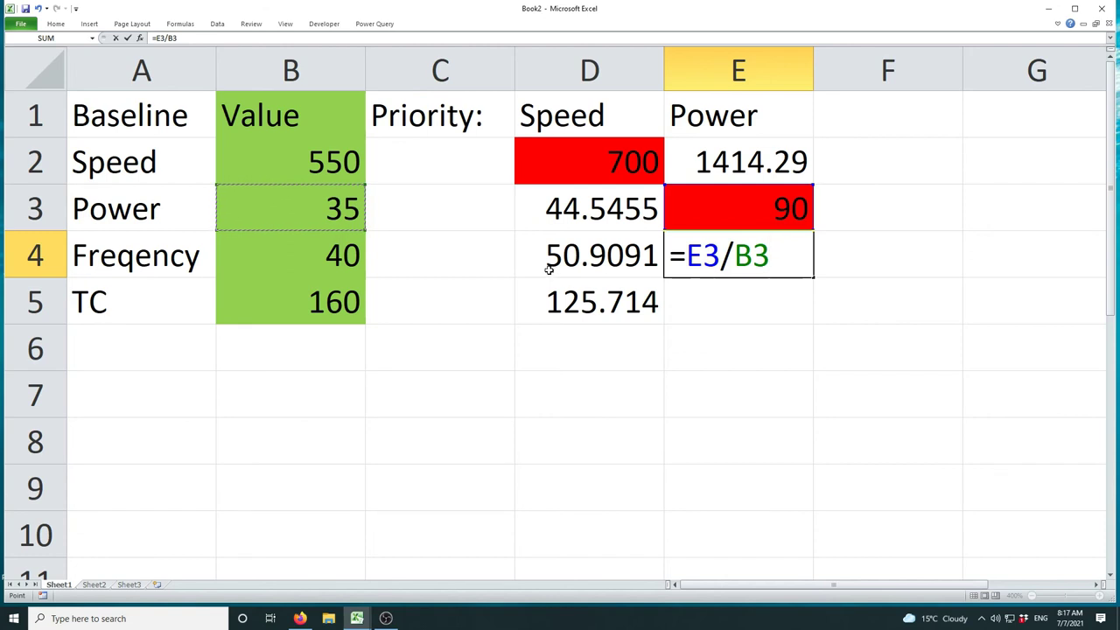
{"action": "type", "text": "*"}
{"action": "left_click", "coordinate": [276, 256]}
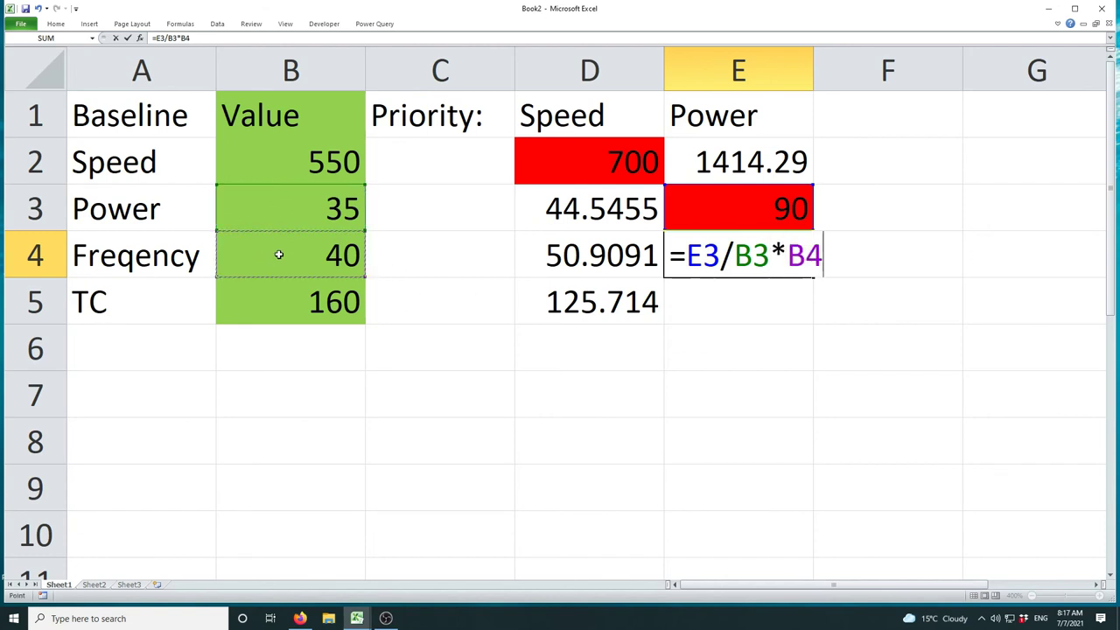
{"action": "key", "text": "Tab"}
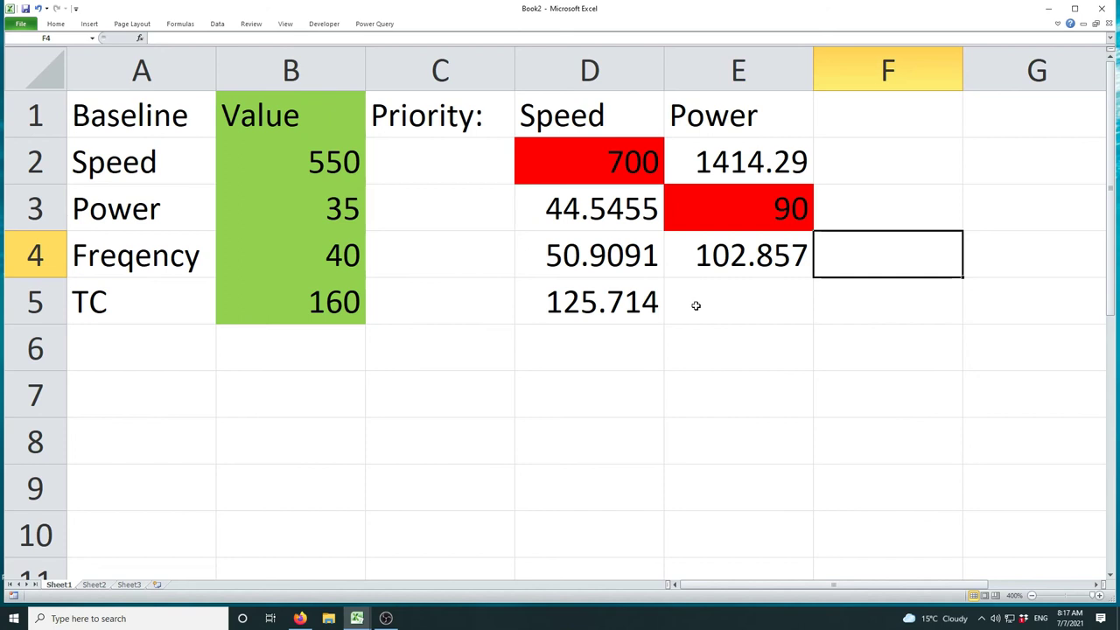
Enter =B5/(E3/B3) in E5 to get a power-priority TC of 62.2222
{"action": "left_click", "coordinate": [696, 305]}
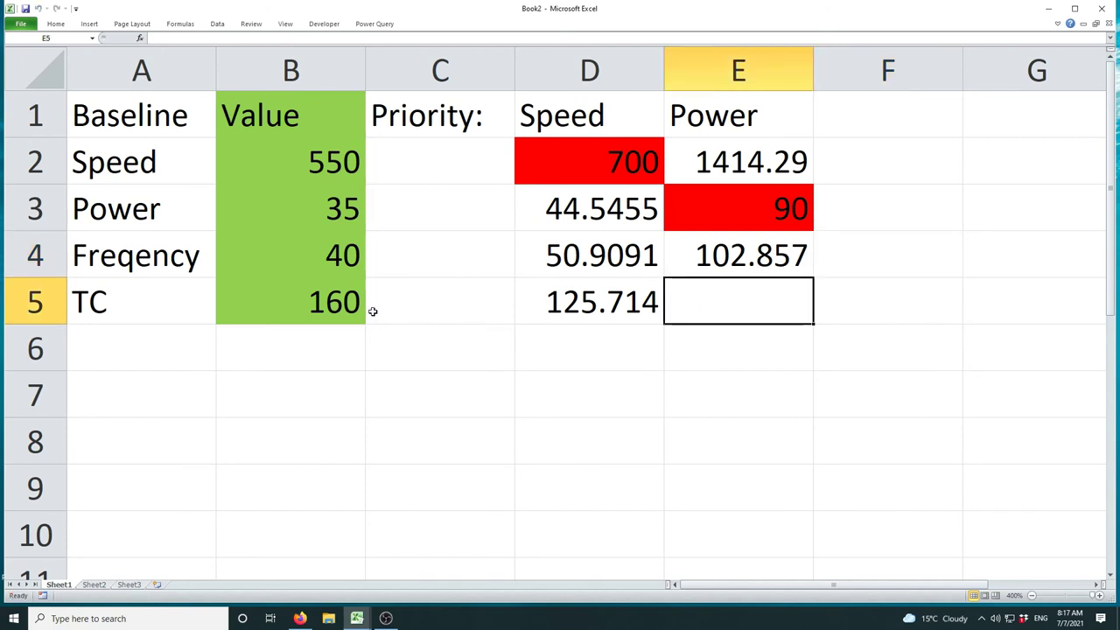
{"action": "type", "text": "="}
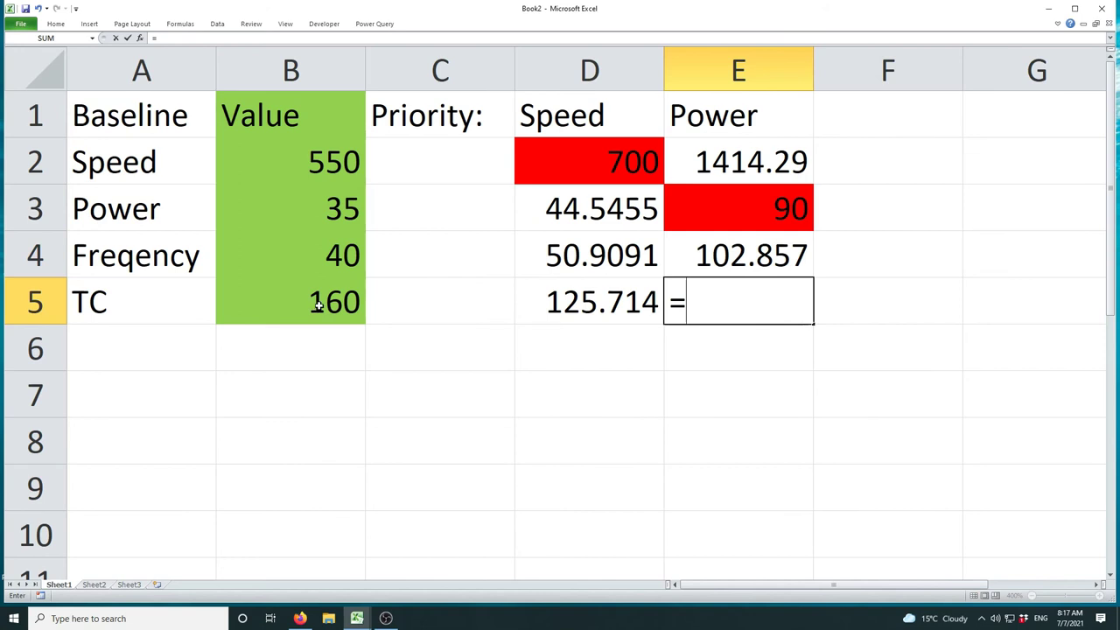
{"action": "left_click", "coordinate": [320, 304]}
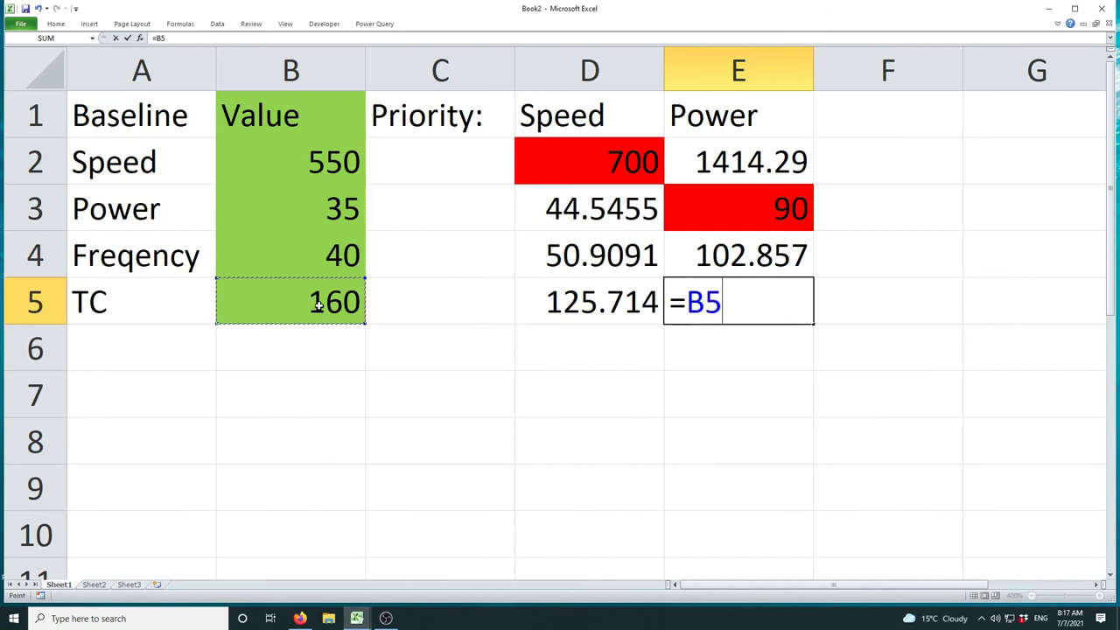
{"action": "type", "text": "/"}
{"action": "type", "text": "("}
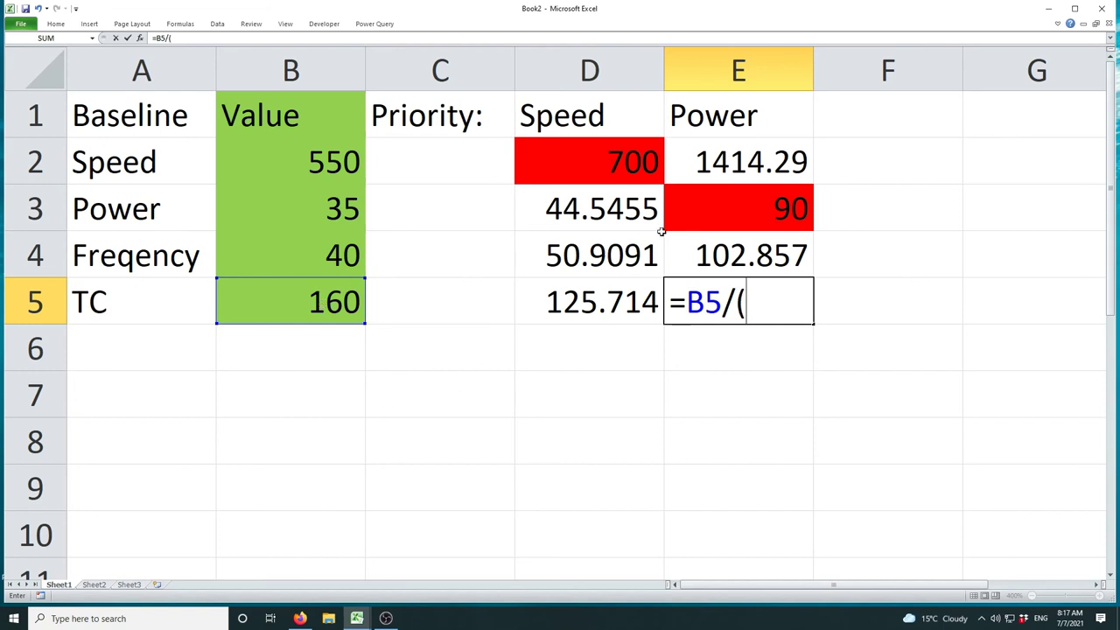
{"action": "left_click", "coordinate": [711, 214]}
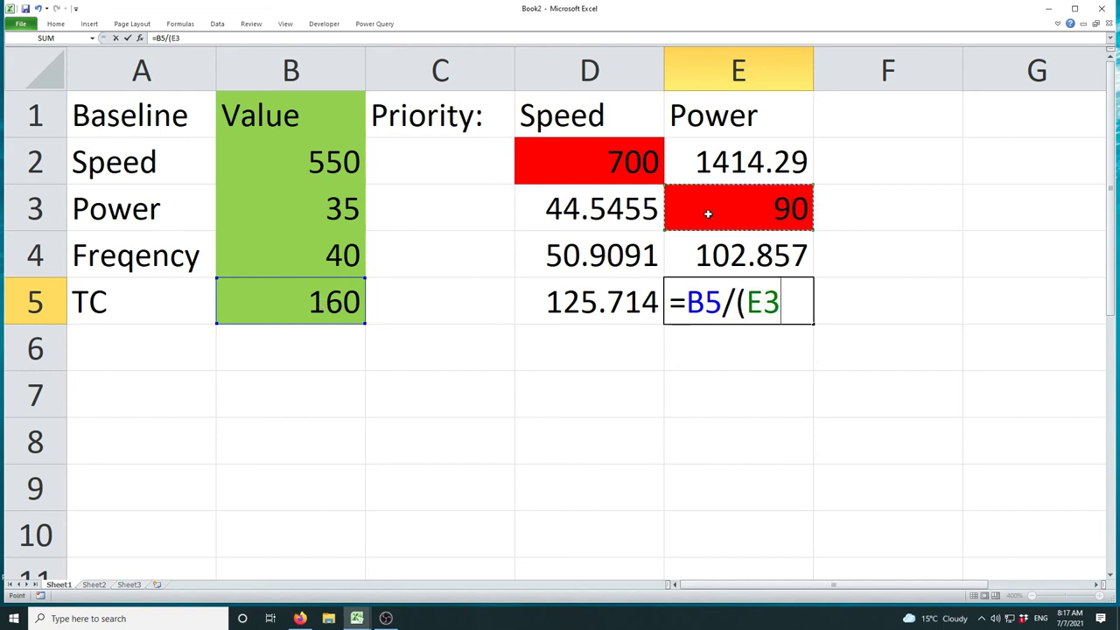
{"action": "type", "text": "/"}
{"action": "left_click", "coordinate": [332, 211]}
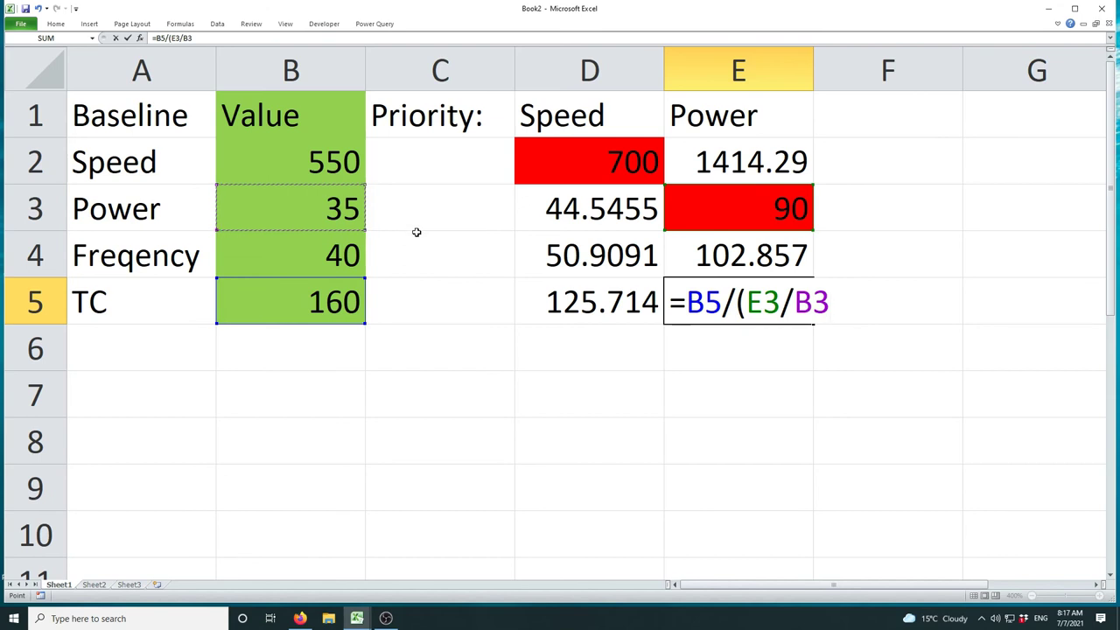
{"action": "type", "text": ")"}
{"action": "key", "text": "Tab"}
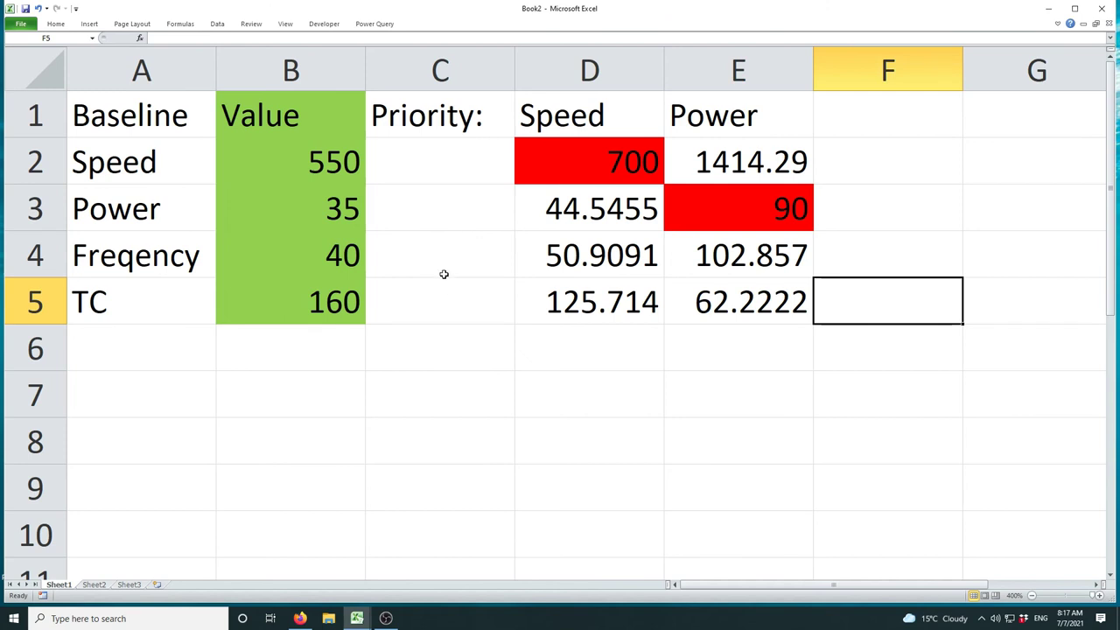
Replace the 700 in D2 with 1100, so the column shows power 70, frequency 80 and TC 80
{"action": "double_click", "coordinate": [590, 164]}
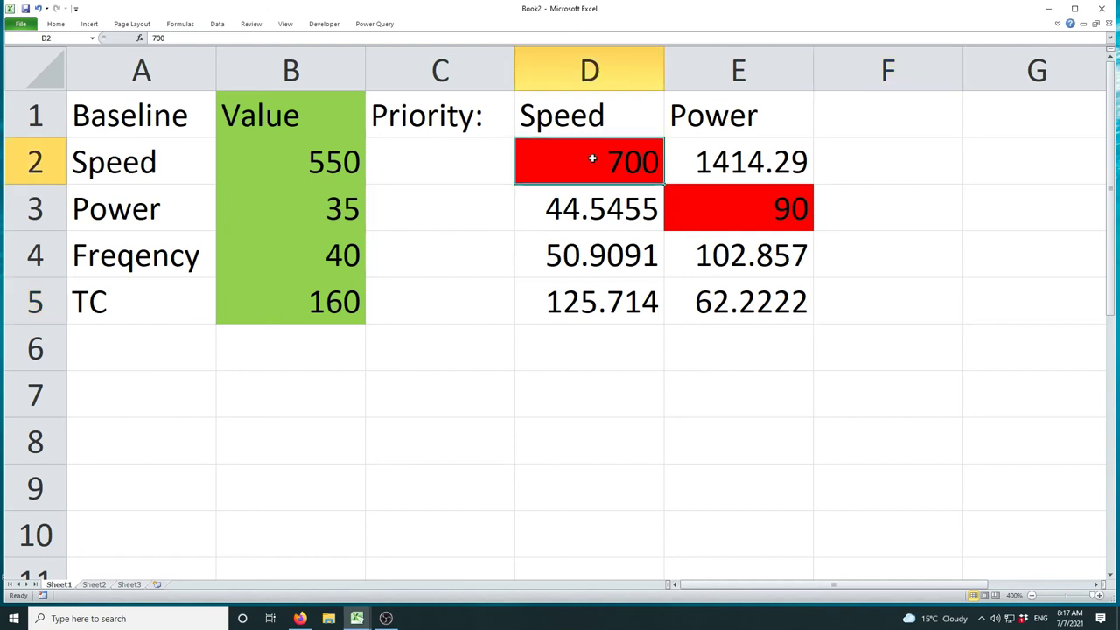
{"action": "mouse_move", "coordinate": [624, 165]}
{"action": "left_mouse_down"}
{"action": "mouse_move", "coordinate": [525, 165]}
{"action": "mouse_move", "coordinate": [658, 166]}
{"action": "left_mouse_up"}
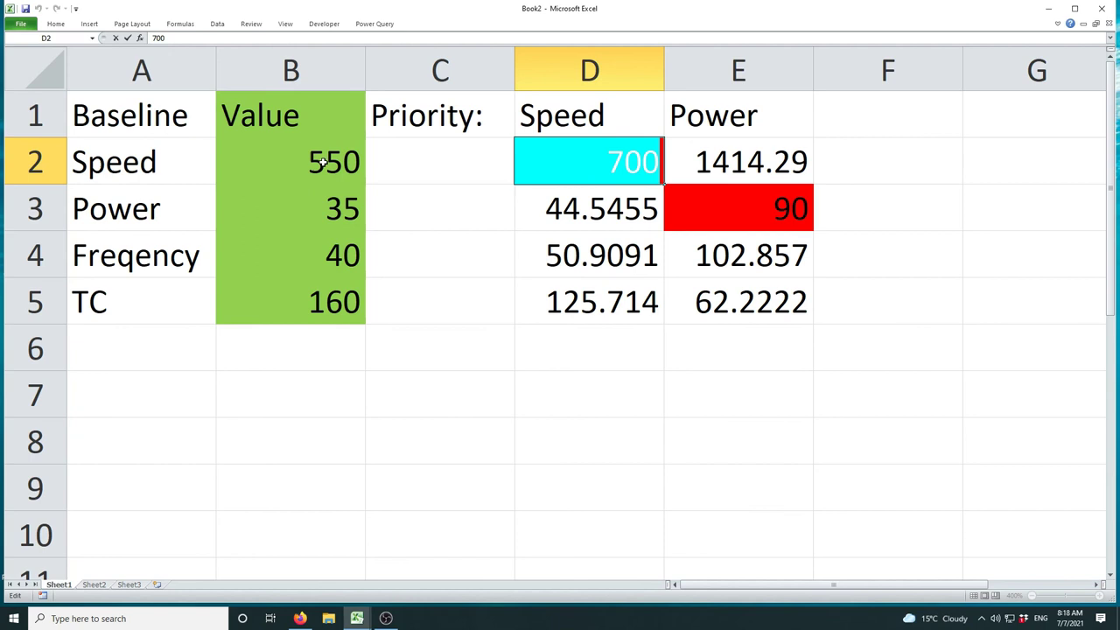
{"action": "type", "text": "1100"}
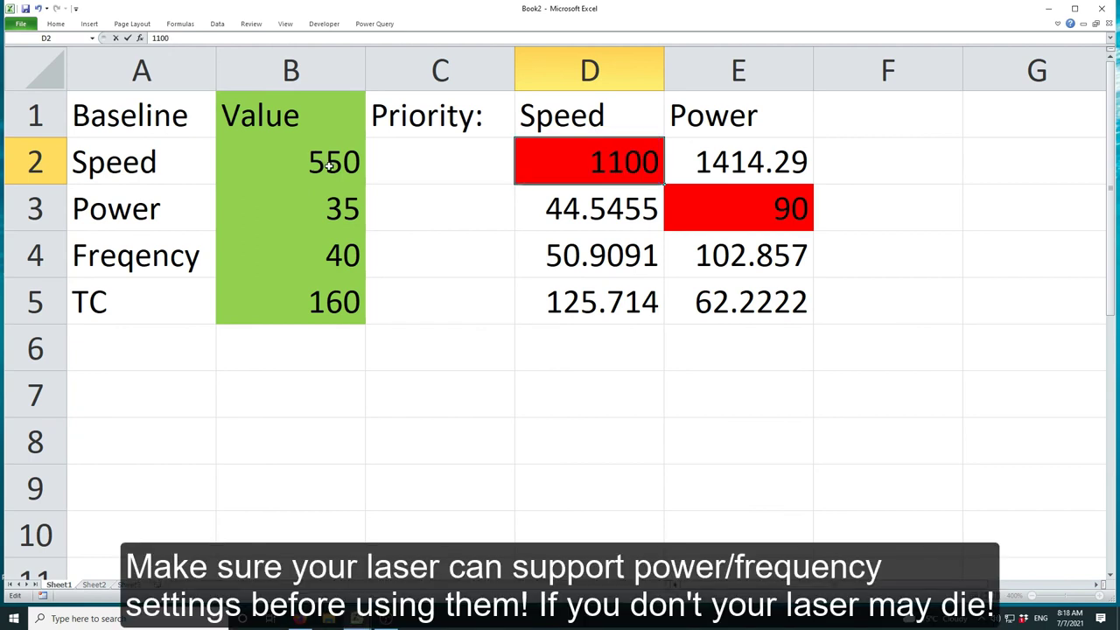
{"action": "key", "text": "Tab"}
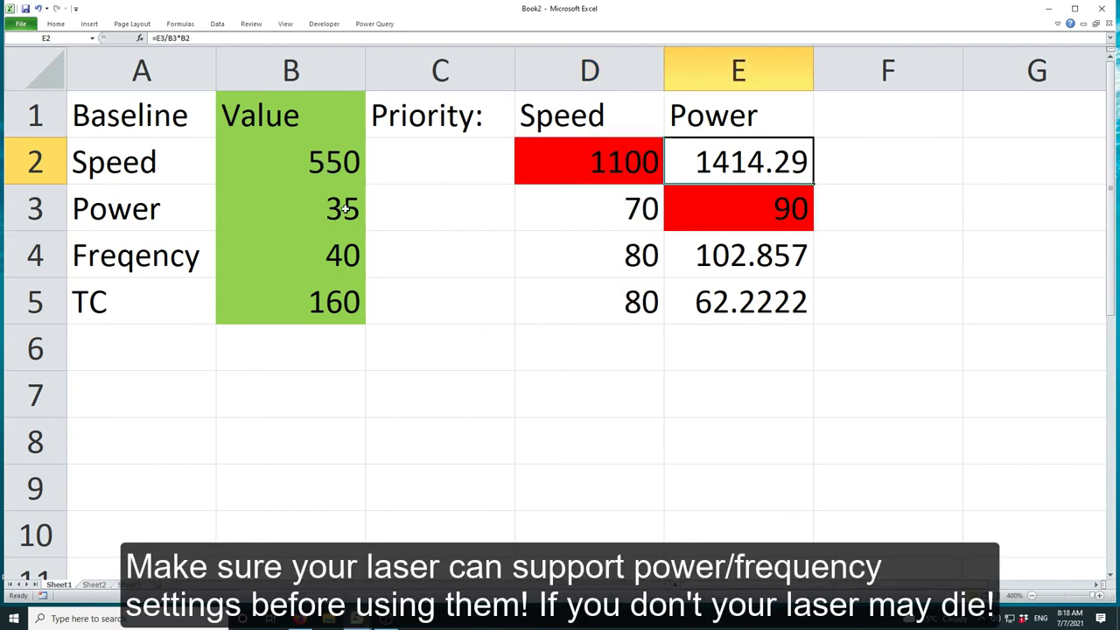